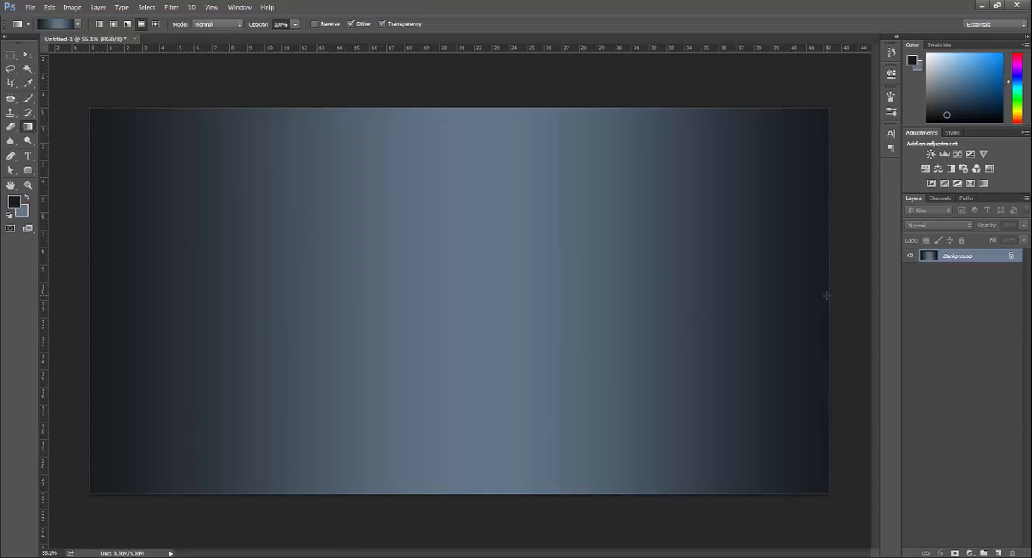
Step: Fill the background with the dark foreground colour using the Paint Bucket, and add a new layer filled with the same dark colour
{"action": "left_click_drag", "start_coordinate": [29, 129], "coordinate": [76, 140]}
{"action": "left_click", "coordinate": [320, 246]}
{"action": "left_click", "coordinate": [537, 247]}
{"action": "left_click", "coordinate": [716, 247]}
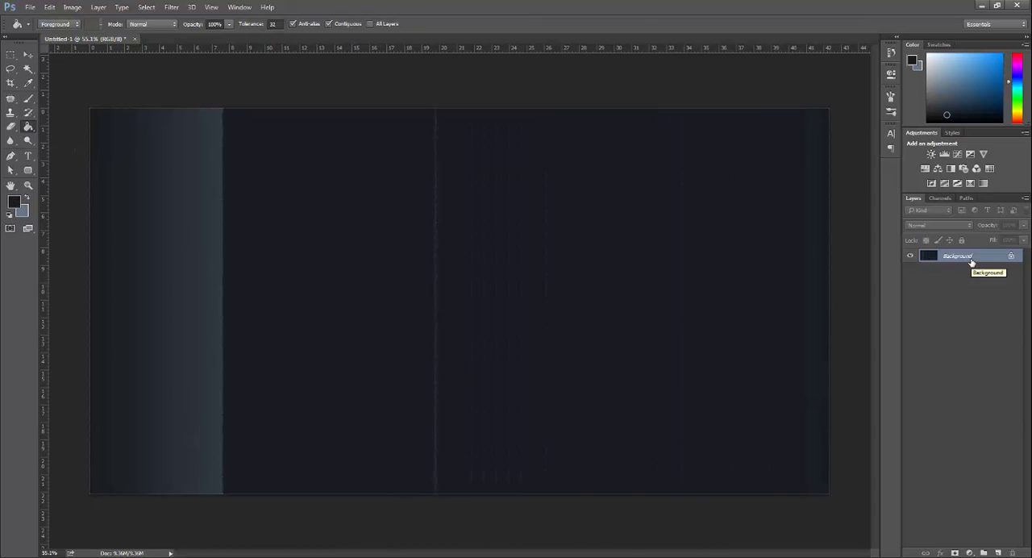
{"action": "left_click", "coordinate": [999, 553]}
{"action": "left_click", "coordinate": [486, 303]}
Step: Paint one very large soft slate-blue brush dab in the centre of Layer 1 as a background glow
{"action": "left_click", "coordinate": [28, 99]}
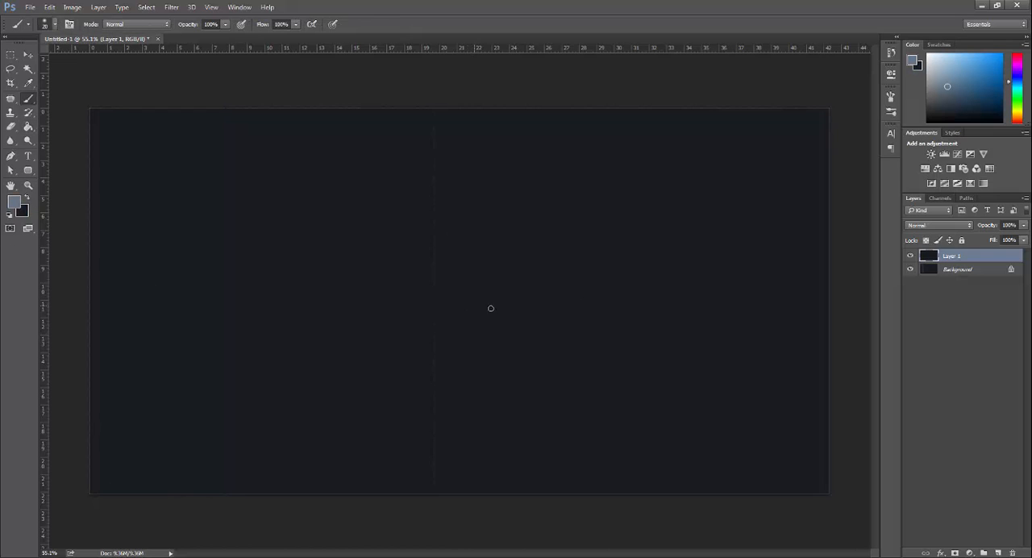
{"action": "key", "text": "bracketright"}
{"action": "key", "text": "bracketright"}
{"action": "key", "text": "bracketright"}
{"action": "key", "text": "bracketright"}
{"action": "key", "text": "bracketright"}
{"action": "key", "text": "bracketright"}
{"action": "key", "text": "bracketright"}
{"action": "key", "text": "bracketright"}
{"action": "key", "text": "bracketright"}
{"action": "key", "text": "bracketright"}
{"action": "key", "text": "bracketright"}
{"action": "key", "text": "bracketright"}
{"action": "key", "text": "bracketright"}
{"action": "key", "text": "bracketright"}
{"action": "key", "text": "bracketright"}
{"action": "key", "text": "bracketright"}
{"action": "key", "text": "bracketright"}
{"action": "key", "text": "bracketright"}
{"action": "key", "text": "bracketright"}
{"action": "key", "text": "bracketright"}
{"action": "left_click", "coordinate": [462, 296]}
{"action": "left_click", "coordinate": [29, 55]}
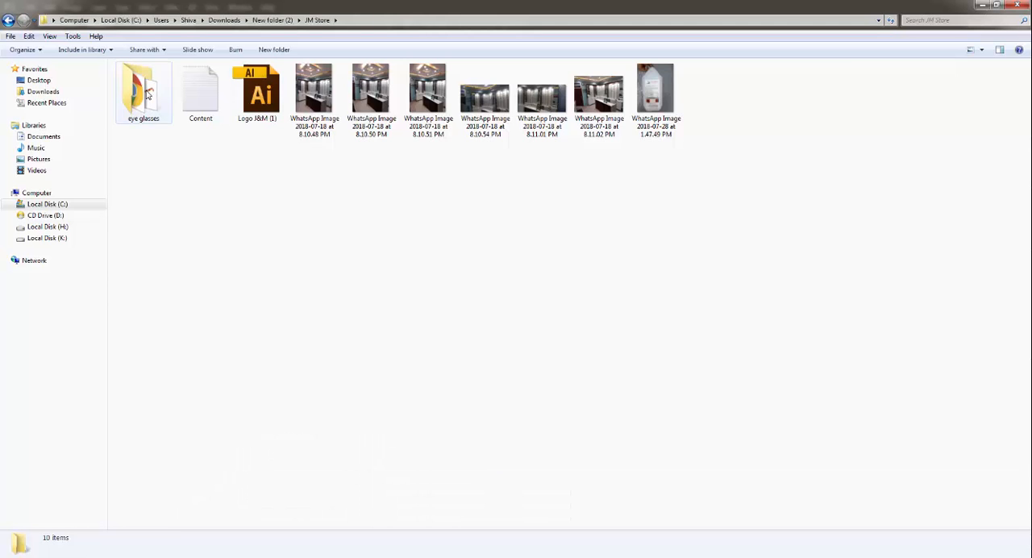
{"action": "double_click", "coordinate": [143, 92]}
{"action": "double_click", "coordinate": [425, 102]}
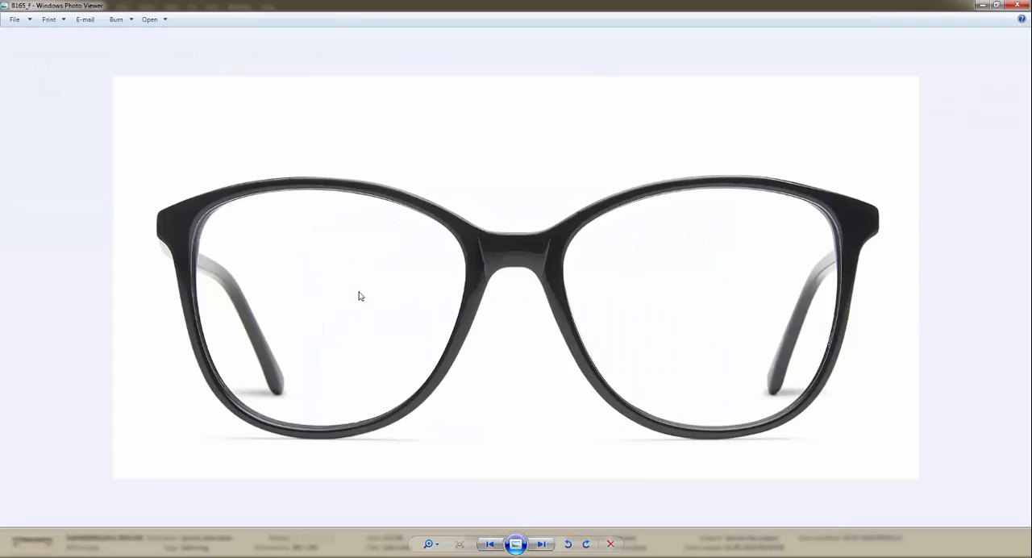
{"action": "key", "text": "Right"}
{"action": "key", "text": "Right"}
{"action": "key", "text": "Right"}
{"action": "key", "text": "Left"}
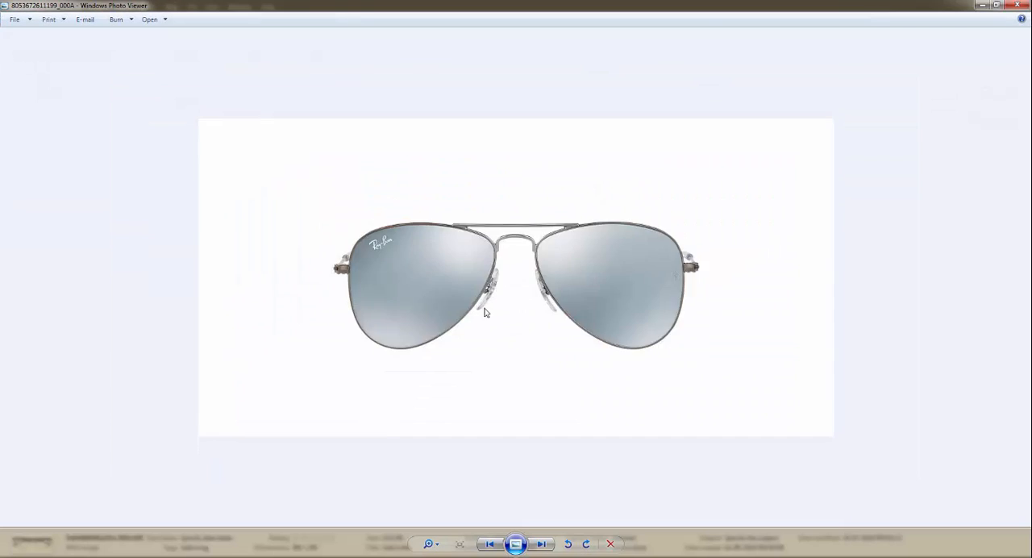
{"action": "key", "text": "alt+F4"}
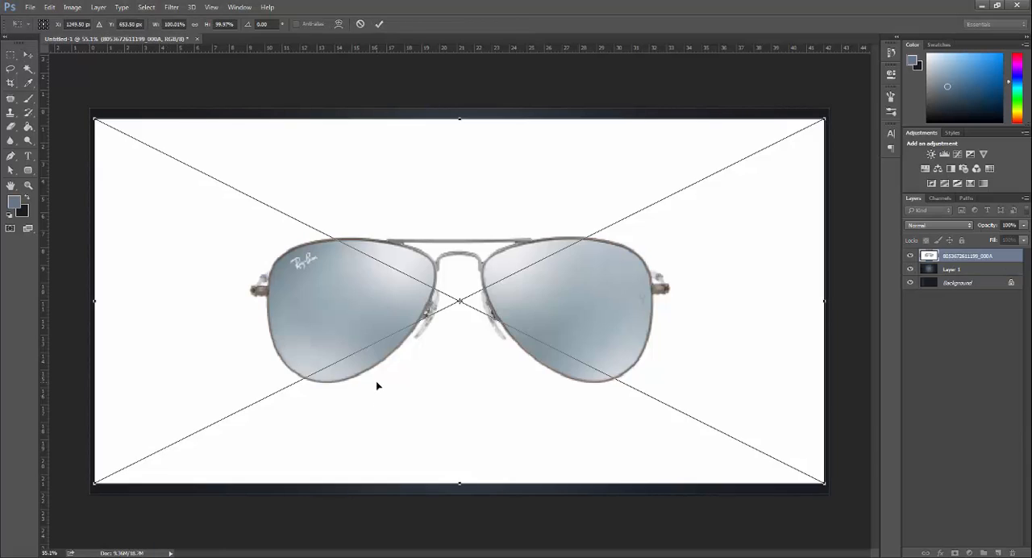
{"action": "key", "text": "Return"}
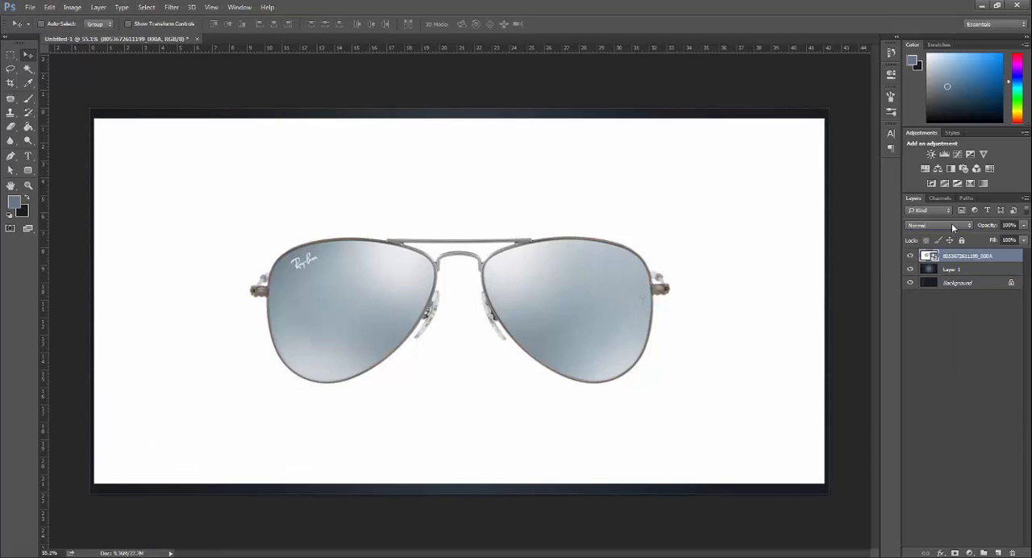
Step: Try other blending modes on the placed sunglasses photo and return it to Normal
{"action": "scroll", "coordinate": [951, 222], "scroll_direction": "down", "scroll_amount": 3}
{"action": "scroll", "coordinate": [951, 223], "scroll_direction": "up", "scroll_amount": 2}
{"action": "left_click", "coordinate": [939, 226]}
{"action": "left_click", "coordinate": [926, 235]}
{"action": "scroll", "coordinate": [541, 375], "scroll_direction": "up", "scroll_amount": 6}
{"action": "scroll", "coordinate": [552, 339], "scroll_direction": "down", "scroll_amount": 5}
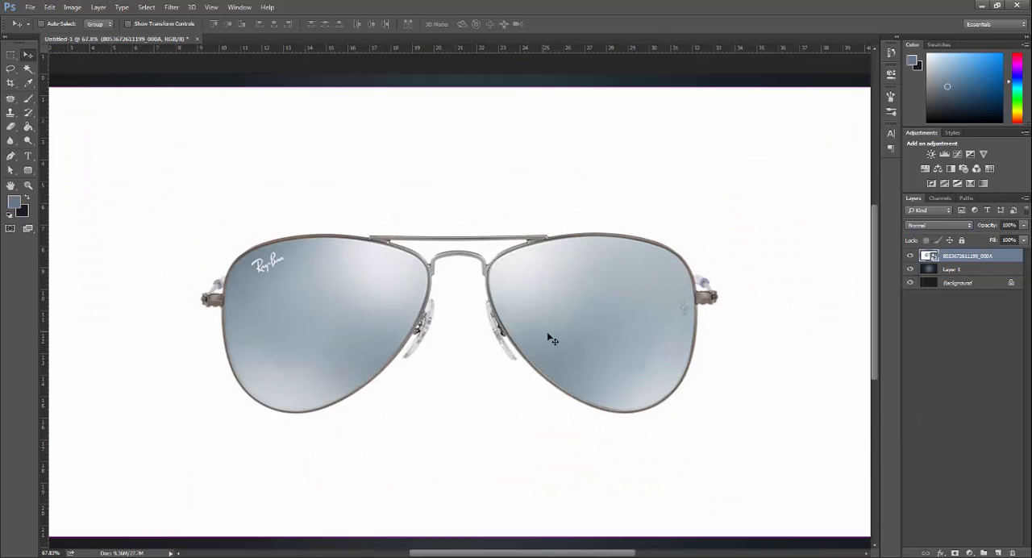
Step: Start a Pen tool path in Path mode along the left lens's upper rim and around the left hinge
{"action": "left_click", "coordinate": [11, 156]}
{"action": "left_click", "coordinate": [56, 25]}
{"action": "left_click", "coordinate": [51, 42]}
{"action": "scroll", "coordinate": [371, 238], "scroll_direction": "up", "scroll_amount": 6}
{"action": "scroll", "coordinate": [362, 203], "scroll_direction": "left", "scroll_amount": 5}
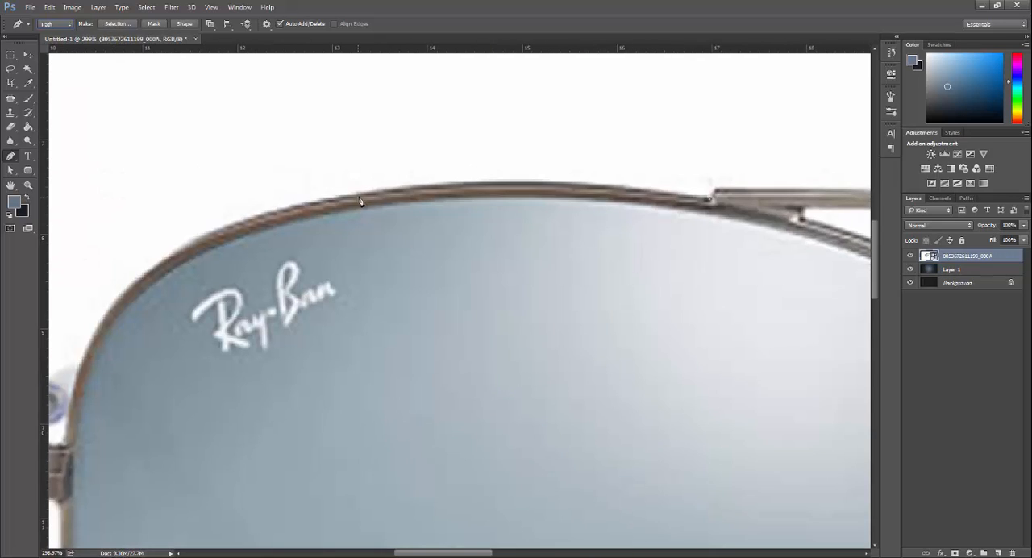
{"action": "left_click_drag", "start_coordinate": [361, 198], "coordinate": [645, 135]}
{"action": "left_click", "coordinate": [359, 198], "text": "alt"}
{"action": "left_click_drag", "start_coordinate": [392, 244], "coordinate": [486, 258]}
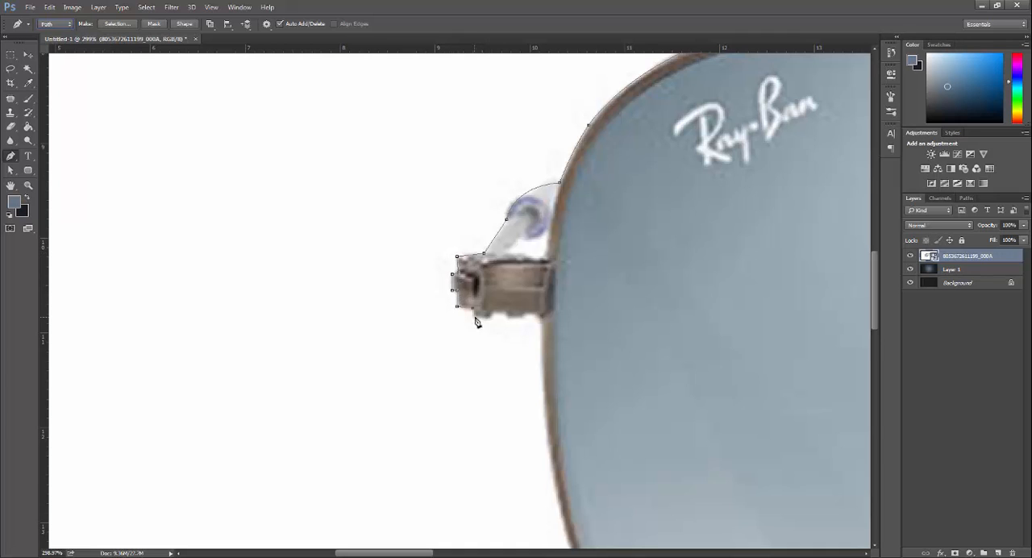
Step: Continue the path down the left side of the left lens and along its lower rim to the nose pad
{"action": "scroll", "coordinate": [341, 325], "scroll_direction": "down", "scroll_amount": 5, "text": "alt"}
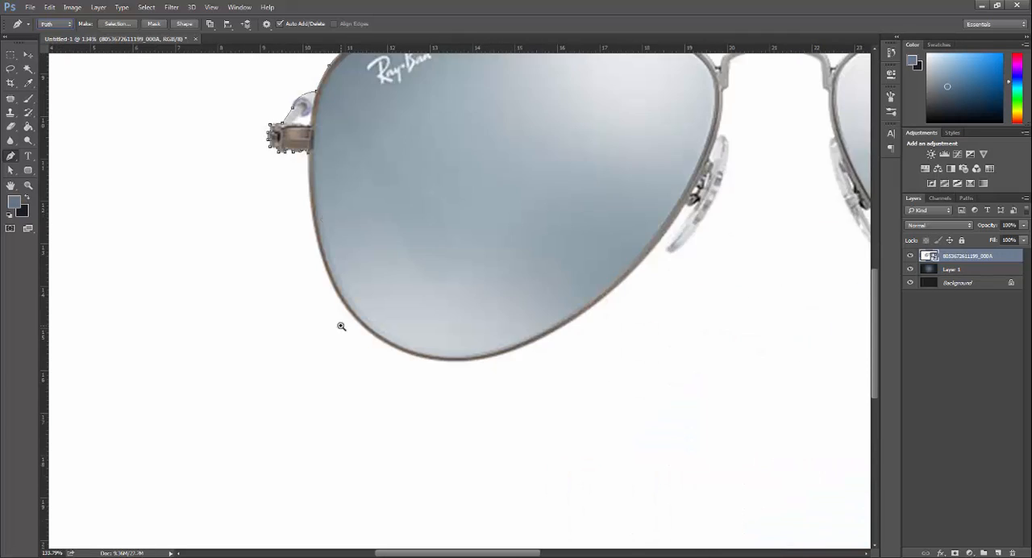
{"action": "left_click_drag", "start_coordinate": [361, 320], "coordinate": [431, 400]}
{"action": "left_click_drag", "start_coordinate": [556, 355], "coordinate": [525, 324]}
{"action": "left_click", "coordinate": [556, 356], "text": "alt"}
{"action": "left_click_drag", "start_coordinate": [625, 221], "coordinate": [724, 69]}
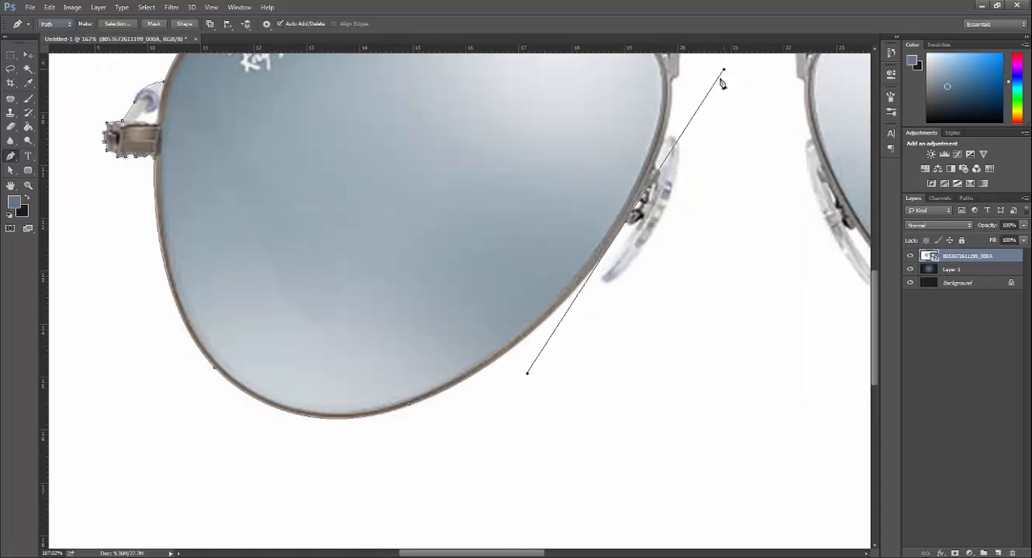
Step: Trace the path around the left nose pad and up the inner rim to the bridge
{"action": "left_click", "coordinate": [663, 279]}
{"action": "left_click_drag", "start_coordinate": [628, 228], "coordinate": [660, 175]}
{"action": "left_click_drag", "start_coordinate": [582, 277], "coordinate": [552, 300]}
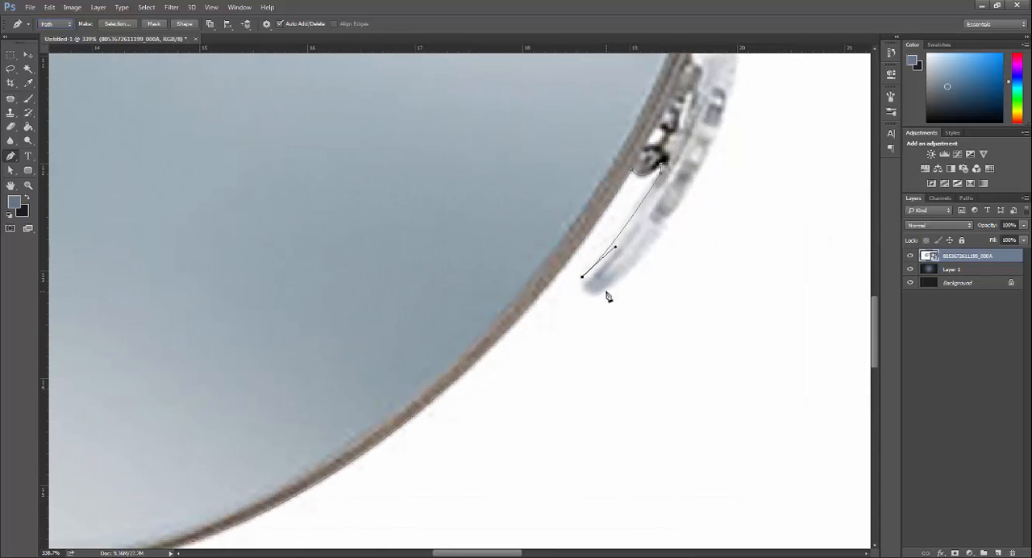
{"action": "left_click_drag", "start_coordinate": [740, 176], "coordinate": [530, 302]}
{"action": "left_click_drag", "start_coordinate": [525, 189], "coordinate": [531, 267]}
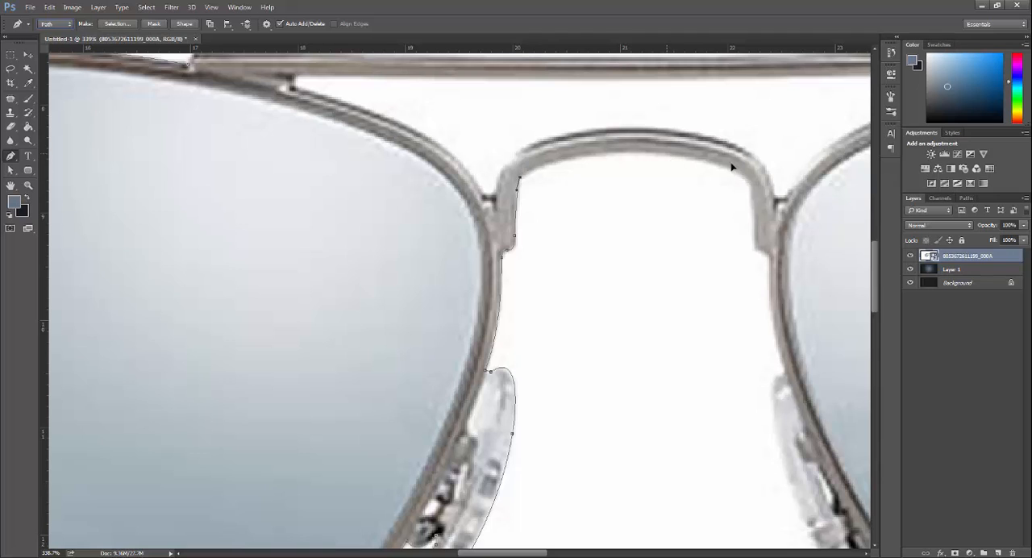
Step: Continue the path along the underside of the bridge and around the right nose pad
{"action": "left_click_drag", "start_coordinate": [669, 159], "coordinate": [475, 124]}
{"action": "left_click_drag", "start_coordinate": [557, 159], "coordinate": [574, 220]}
{"action": "left_click_drag", "start_coordinate": [587, 339], "coordinate": [501, 282]}
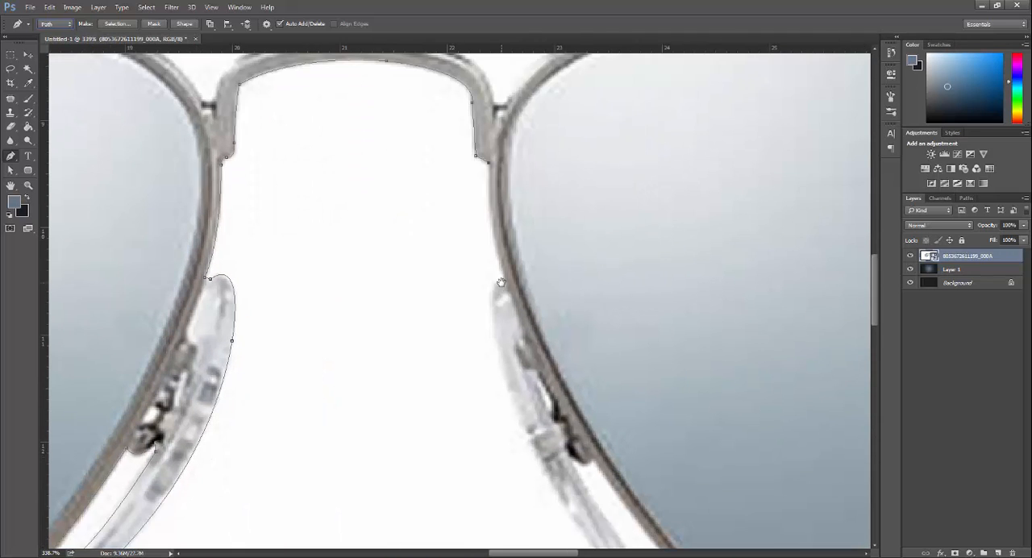
{"action": "left_click_drag", "start_coordinate": [529, 463], "coordinate": [322, 243]}
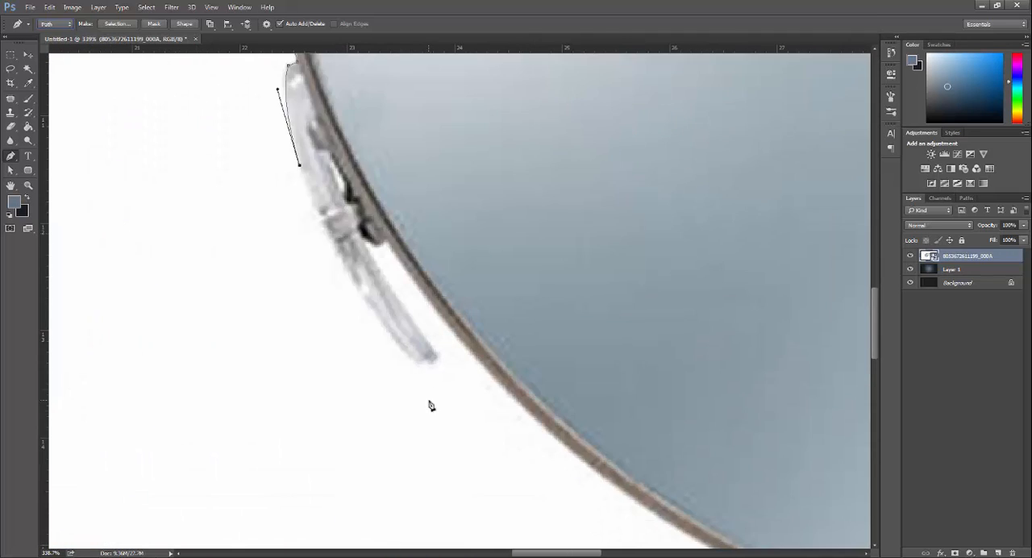
{"action": "left_click_drag", "start_coordinate": [419, 364], "coordinate": [479, 399]}
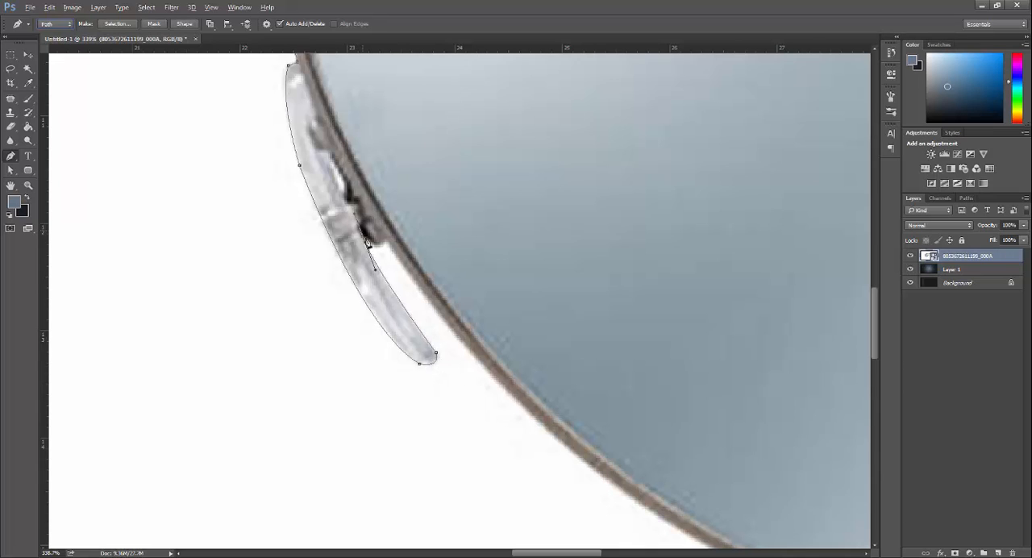
{"action": "left_click", "coordinate": [384, 243]}
{"action": "left_click", "coordinate": [384, 249]}
Step: Trace the path along the lower rim of the right lens with curved anchor points
{"action": "left_click_drag", "start_coordinate": [685, 500], "coordinate": [420, 380]}
{"action": "left_click_drag", "start_coordinate": [439, 423], "coordinate": [234, 298]}
{"action": "left_click_drag", "start_coordinate": [726, 484], "coordinate": [404, 339]}
{"action": "left_click_drag", "start_coordinate": [538, 330], "coordinate": [710, 249]}
{"action": "left_click", "coordinate": [538, 331], "text": "alt"}
{"action": "left_click_drag", "start_coordinate": [706, 183], "coordinate": [611, 322]}
{"action": "left_click_drag", "start_coordinate": [639, 211], "coordinate": [654, 170]}
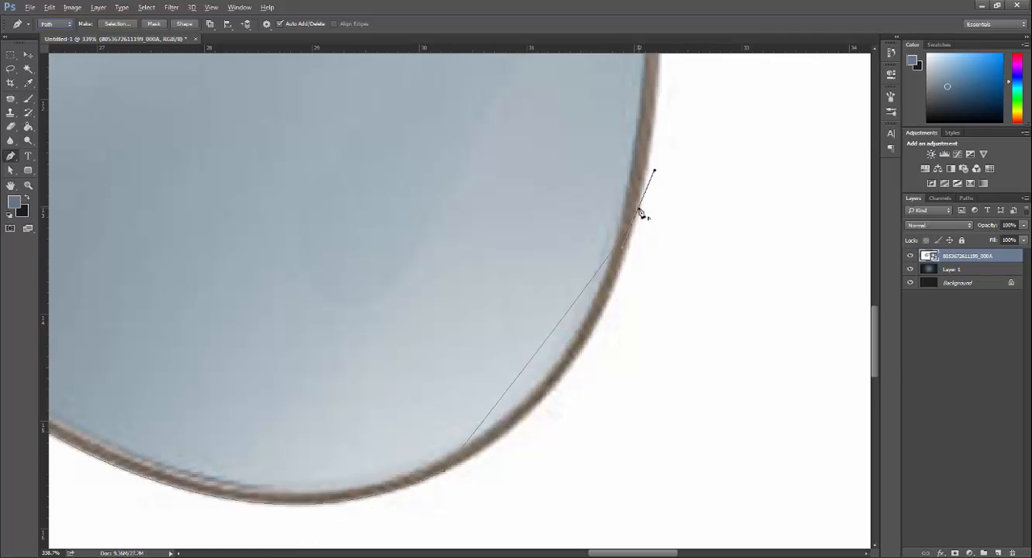
Step: Continue the path up the outer side of the right lens and around the right hinge
{"action": "left_click_drag", "start_coordinate": [639, 212], "coordinate": [594, 410]}
{"action": "scroll", "coordinate": [631, 204], "scroll_direction": "up", "scroll_amount": 3}
{"action": "left_click_drag", "start_coordinate": [627, 221], "coordinate": [628, 340]}
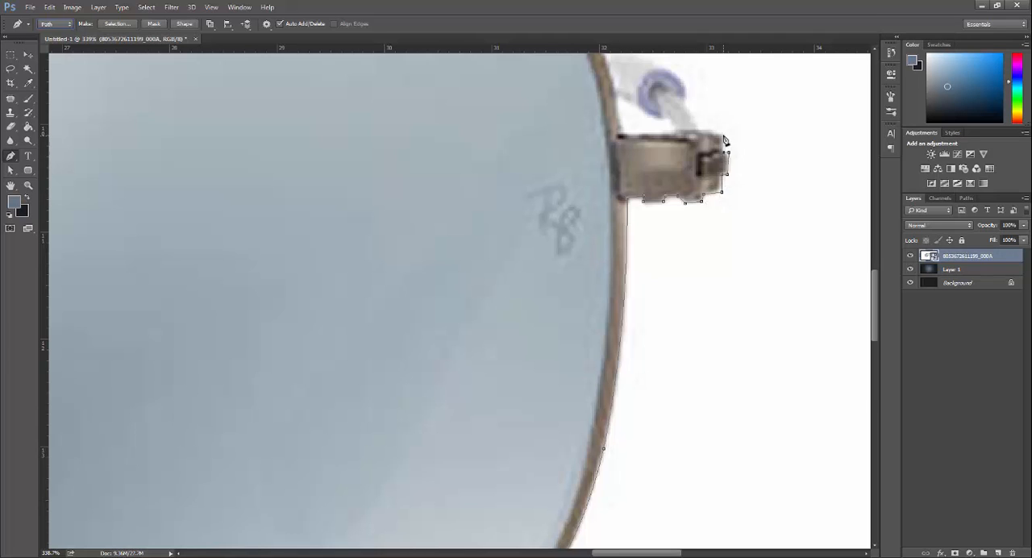
{"action": "scroll", "coordinate": [724, 142], "scroll_direction": "up", "scroll_amount": 3}
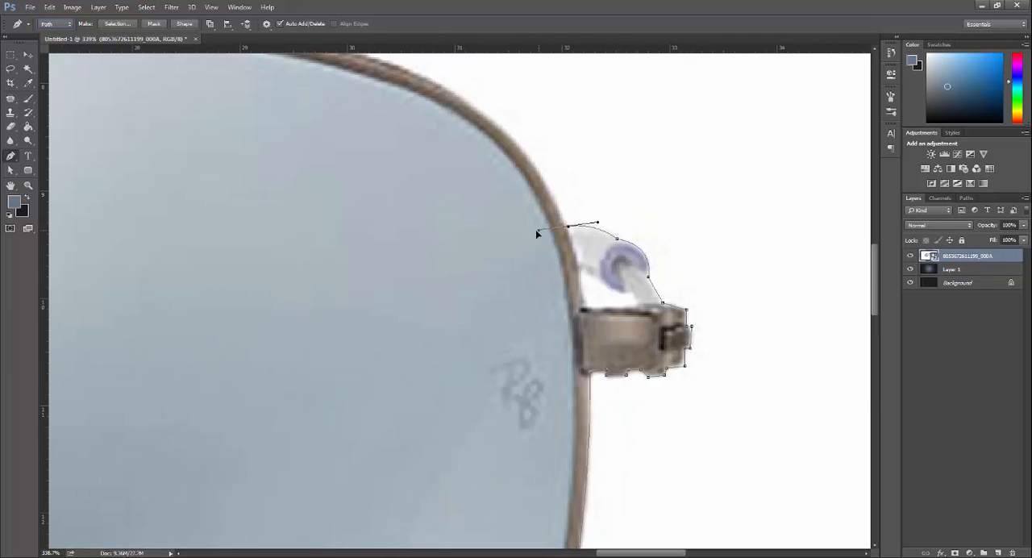
Step: Trace the path along the upper rim of the right lens towards the top bar
{"action": "scroll", "coordinate": [536, 233], "scroll_direction": "up", "scroll_amount": 3}
{"action": "left_click_drag", "start_coordinate": [502, 198], "coordinate": [296, 162]}
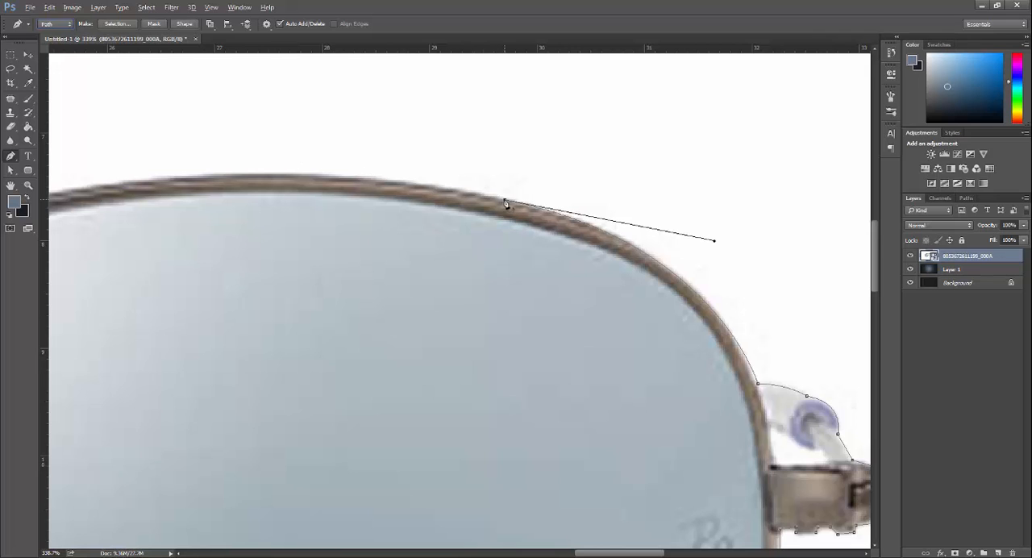
{"action": "left_click_drag", "start_coordinate": [714, 240], "coordinate": [715, 236]}
{"action": "left_click_drag", "start_coordinate": [72, 224], "coordinate": [424, 277]}
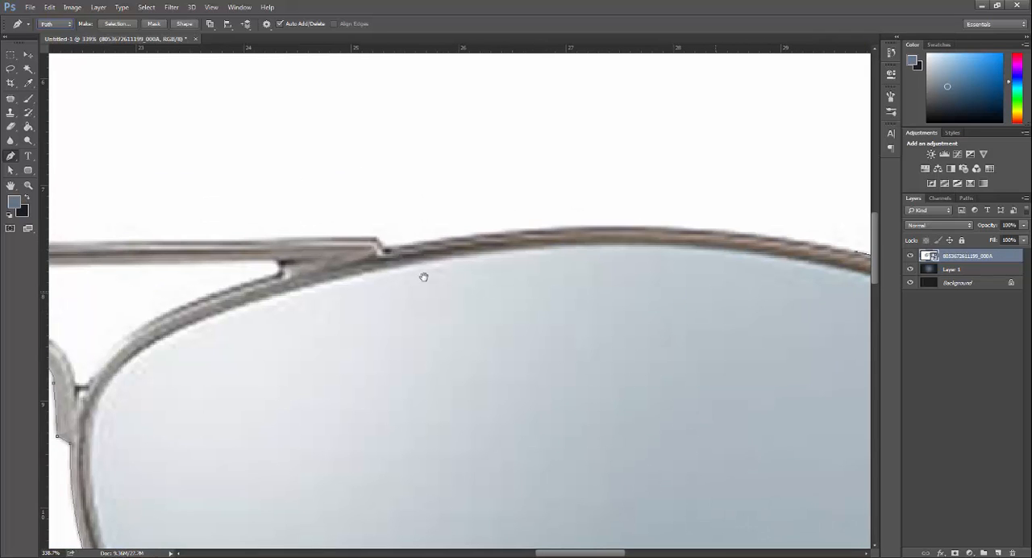
{"action": "left_click_drag", "start_coordinate": [410, 236], "coordinate": [632, 320]}
Step: Trace the upper edge of the top bar and close the path around the whole sunglasses
{"action": "scroll", "coordinate": [560, 272], "scroll_direction": "down", "scroll_amount": 3}
{"action": "left_click", "coordinate": [441, 247]}
{"action": "left_click", "coordinate": [136, 319]}
{"action": "scroll", "coordinate": [389, 321], "scroll_direction": "up", "scroll_amount": 4}
{"action": "left_click", "coordinate": [409, 327]}
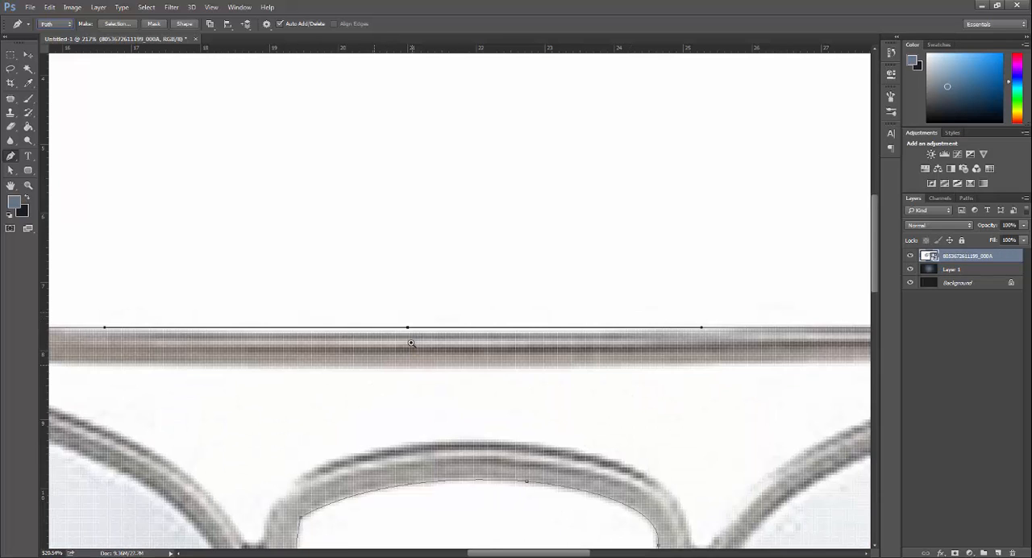
{"action": "left_click_drag", "start_coordinate": [410, 328], "coordinate": [410, 333]}
{"action": "scroll", "coordinate": [422, 363], "scroll_direction": "down", "scroll_amount": 4}
{"action": "left_click_drag", "start_coordinate": [199, 353], "coordinate": [383, 354]}
{"action": "scroll", "coordinate": [382, 354], "scroll_direction": "up", "scroll_amount": 3}
{"action": "key", "text": "ctrl+0"}
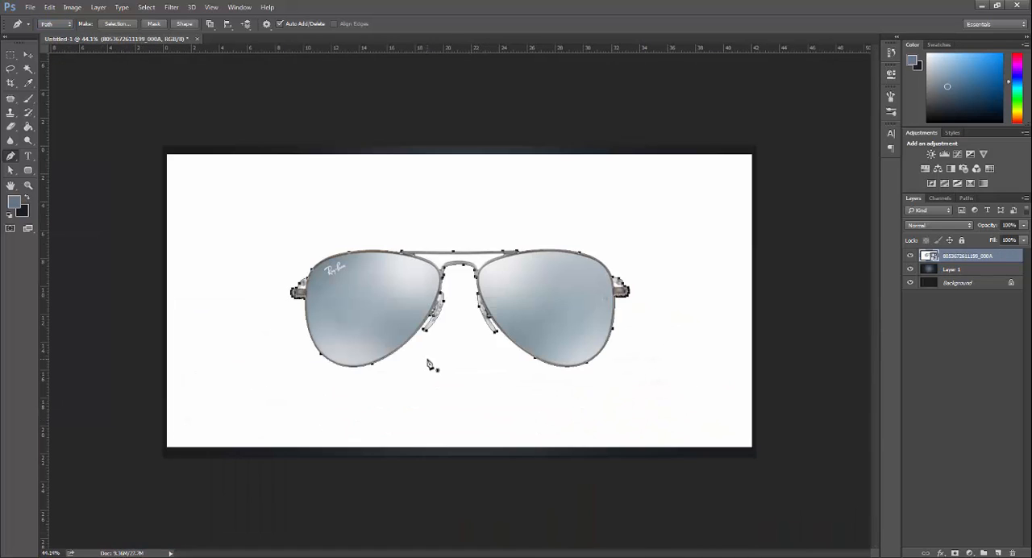
Step: Convert the path to a selection, copy the sunglasses to a new layer, and hide the original photo layer
{"action": "key", "text": "ctrl+Return"}
{"action": "key", "text": "ctrl+j"}
{"action": "left_click", "coordinate": [910, 270]}
Step: Trace the white gap between the top bar and the bridge with the Pen tool and delete it from Layer 2
{"action": "scroll", "coordinate": [467, 263], "scroll_direction": "up", "scroll_amount": 10}
{"action": "left_click", "coordinate": [556, 320]}
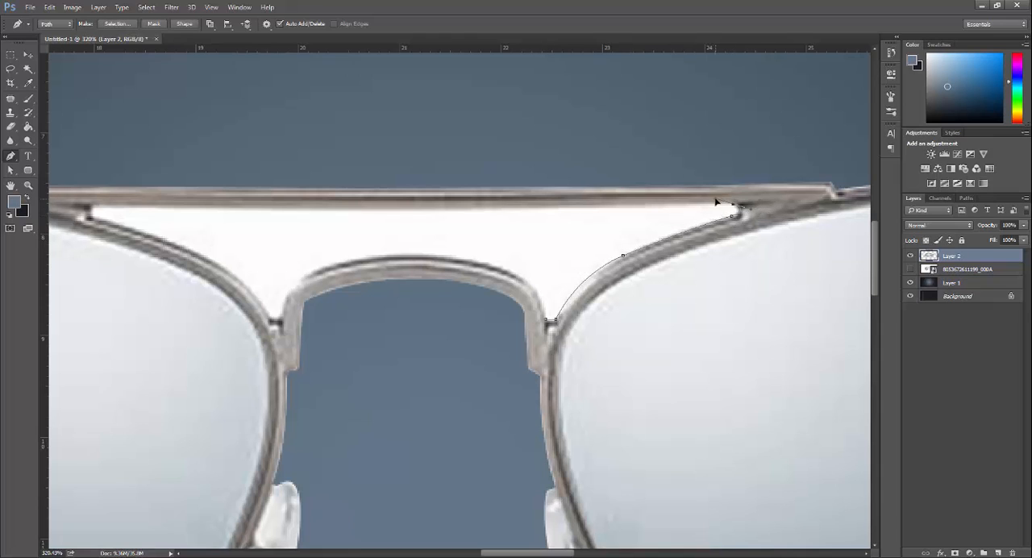
{"action": "left_click_drag", "start_coordinate": [349, 210], "coordinate": [279, 212]}
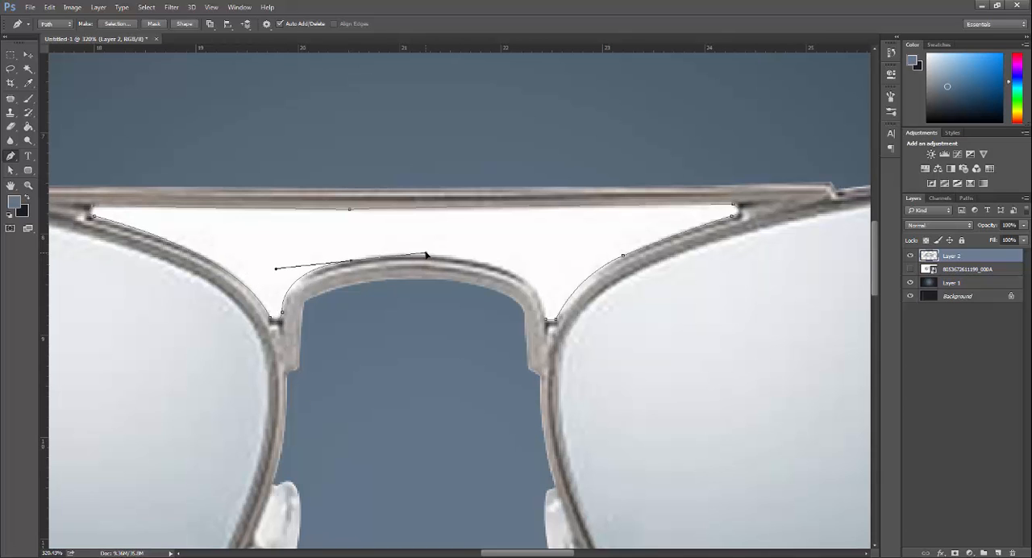
{"action": "left_click", "coordinate": [556, 321]}
{"action": "scroll", "coordinate": [568, 373], "scroll_direction": "down", "scroll_amount": 12}
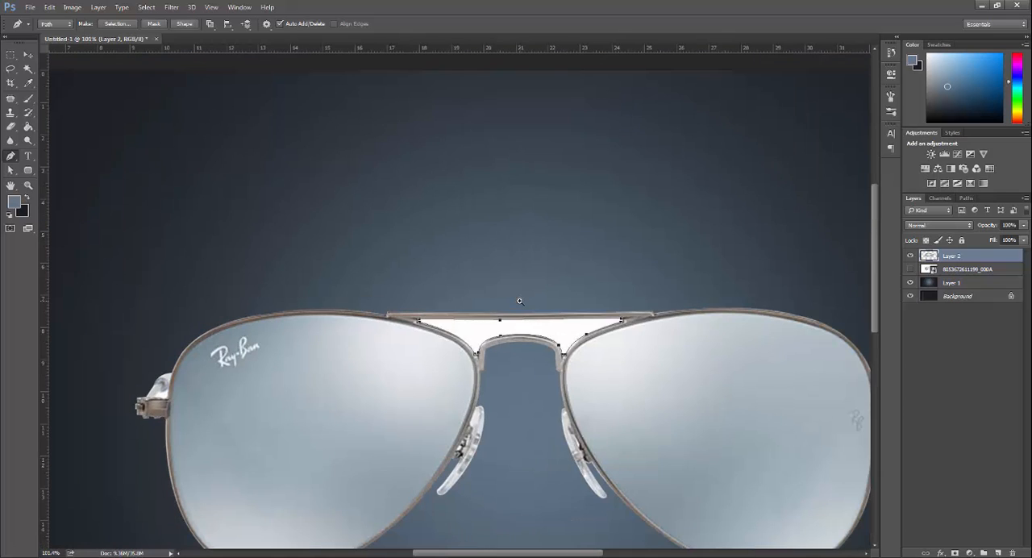
{"action": "key", "text": "ctrl+Return"}
{"action": "key", "text": "Delete"}
{"action": "key", "text": "ctrl+d"}
Step: Outline the white area inside the left hinge with a path and delete it
{"action": "scroll", "coordinate": [136, 388], "scroll_direction": "up", "scroll_amount": 15}
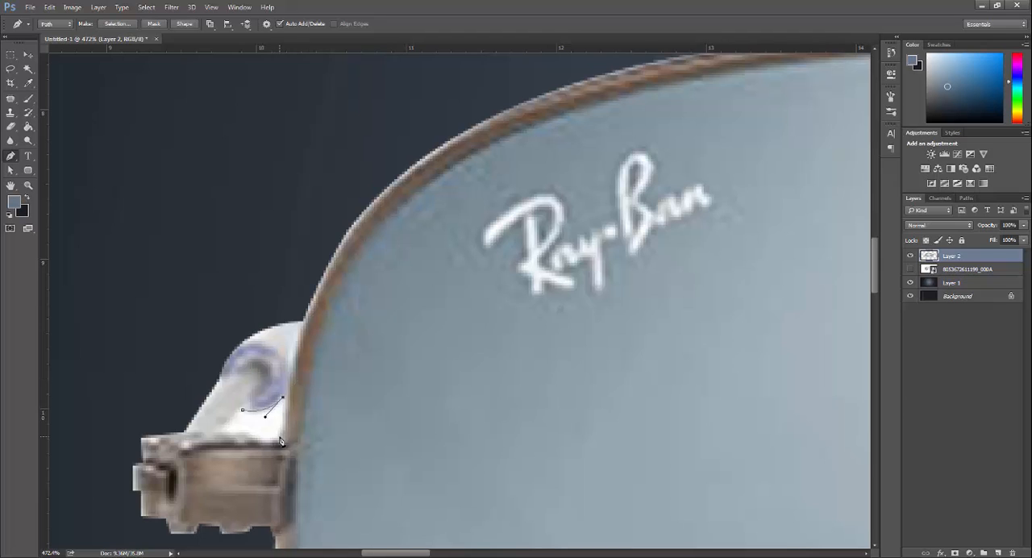
{"action": "key", "text": "ctrl+Return"}
{"action": "key", "text": "Delete"}
{"action": "key", "text": "ctrl+d"}
Step: Outline the white area inside the right hinge with a path and delete it
{"action": "scroll", "coordinate": [256, 461], "scroll_direction": "down", "scroll_amount": 15}
{"action": "scroll", "coordinate": [682, 244], "scroll_direction": "up", "scroll_amount": 12}
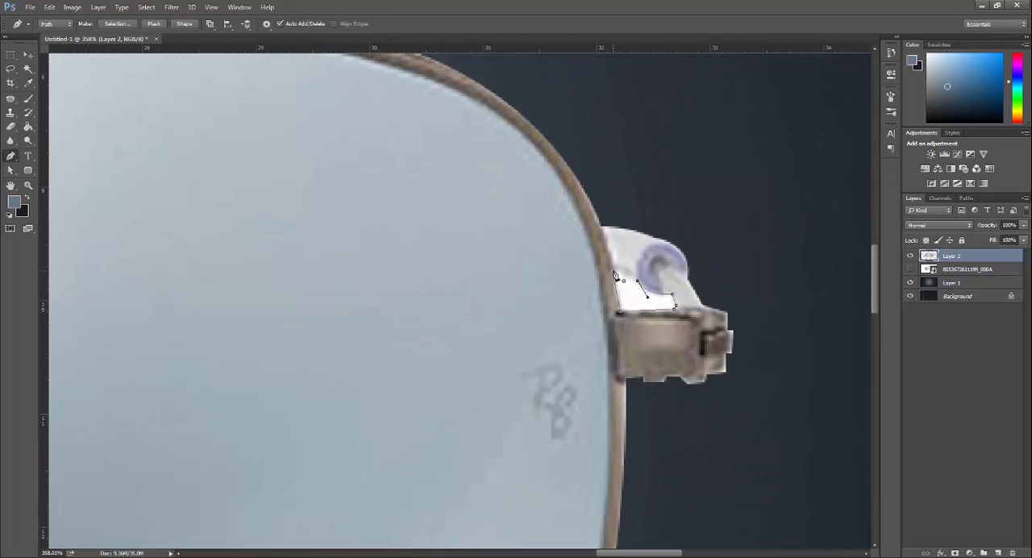
{"action": "left_click", "coordinate": [617, 275]}
{"action": "key", "text": "ctrl+Return"}
{"action": "key", "text": "Delete"}
{"action": "key", "text": "ctrl+d"}
Step: Cut out the small white gap between the left nose pad and the rim
{"action": "scroll", "coordinate": [760, 267], "scroll_direction": "down", "scroll_amount": 12}
{"action": "scroll", "coordinate": [388, 377], "scroll_direction": "up", "scroll_amount": 13}
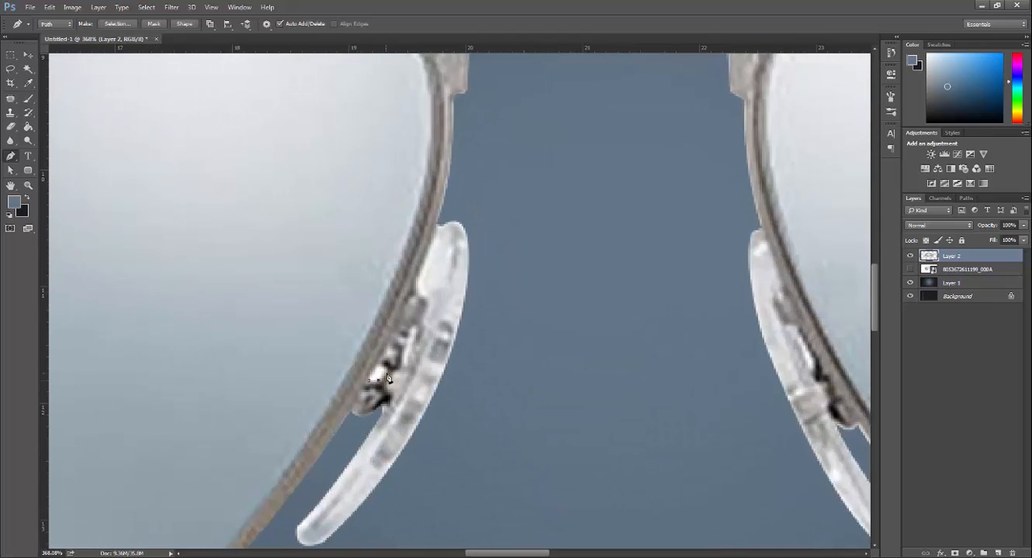
{"action": "key", "text": "ctrl+d"}
{"action": "scroll", "coordinate": [607, 368], "scroll_direction": "down", "scroll_amount": 13}
Step: Try blending modes such as Darken and Overlay on the cut-out sunglasses layer and return it to Normal
{"action": "left_click", "coordinate": [937, 225]}
{"action": "left_click", "coordinate": [938, 225]}
{"action": "scroll", "coordinate": [937, 225], "scroll_direction": "down", "scroll_amount": 8}
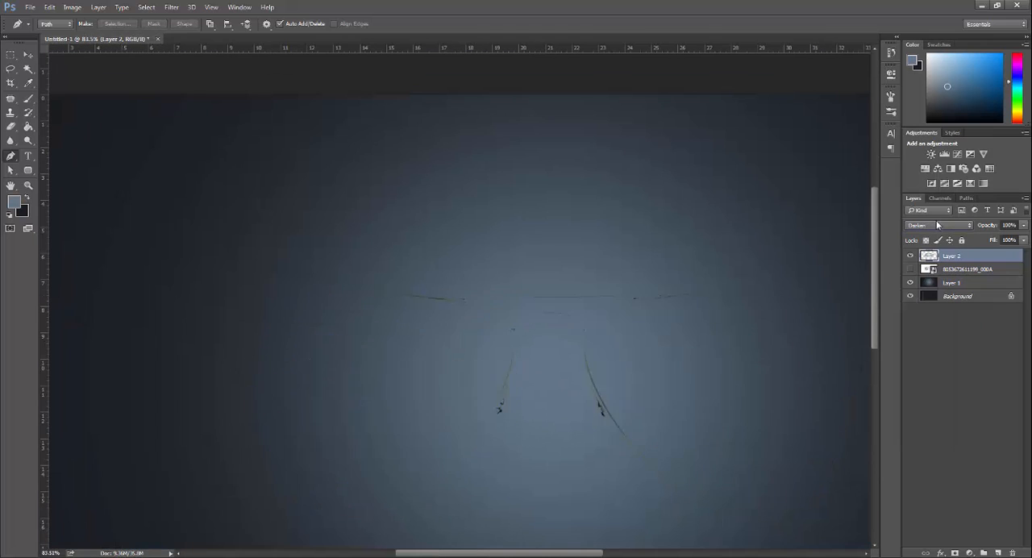
{"action": "scroll", "coordinate": [937, 225], "scroll_direction": "down", "scroll_amount": 4}
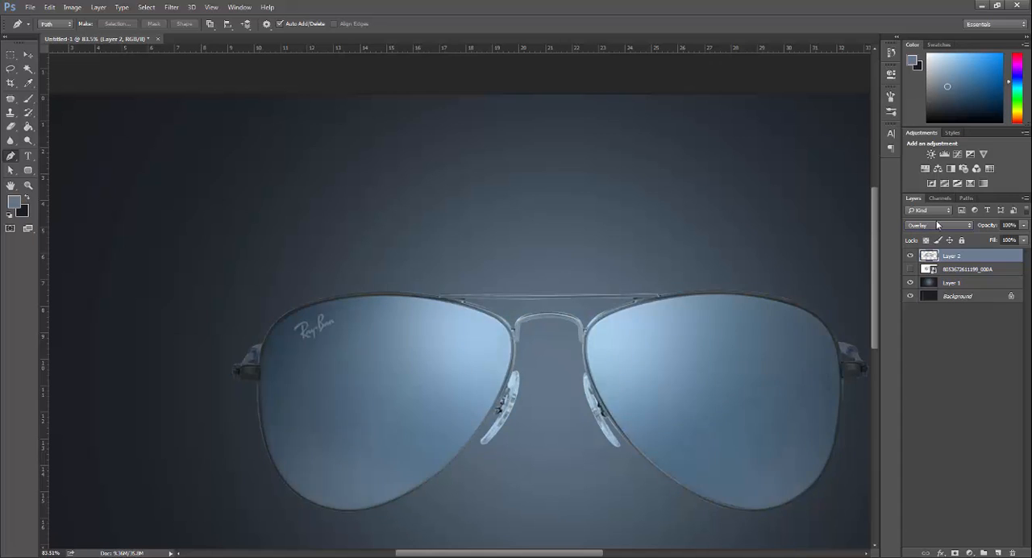
{"action": "scroll", "coordinate": [703, 316], "scroll_direction": "down", "scroll_amount": 8}
{"action": "scroll", "coordinate": [703, 315], "scroll_direction": "up", "scroll_amount": 3}
{"action": "left_click", "coordinate": [941, 225]}
{"action": "left_click", "coordinate": [934, 233]}
Step: Trace the white fringe along the right lens's rim beside the nose pad with the Pen tool and delete it
{"action": "scroll", "coordinate": [508, 334], "scroll_direction": "up", "scroll_amount": 15}
{"action": "left_click_drag", "start_coordinate": [508, 334], "coordinate": [638, 362]}
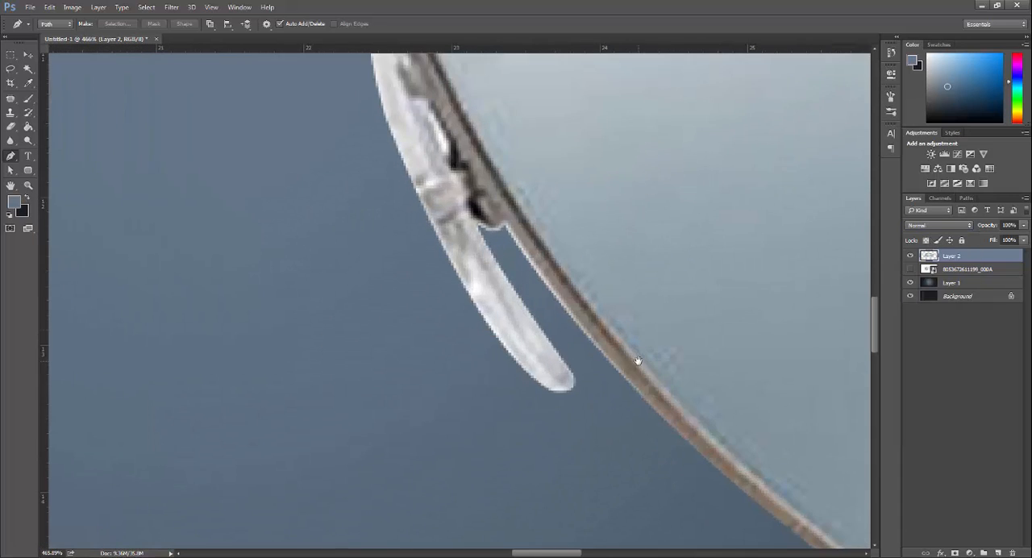
{"action": "left_click", "coordinate": [508, 224]}
{"action": "left_click_drag", "start_coordinate": [694, 452], "coordinate": [552, 367]}
{"action": "left_click_drag", "start_coordinate": [562, 371], "coordinate": [649, 446]}
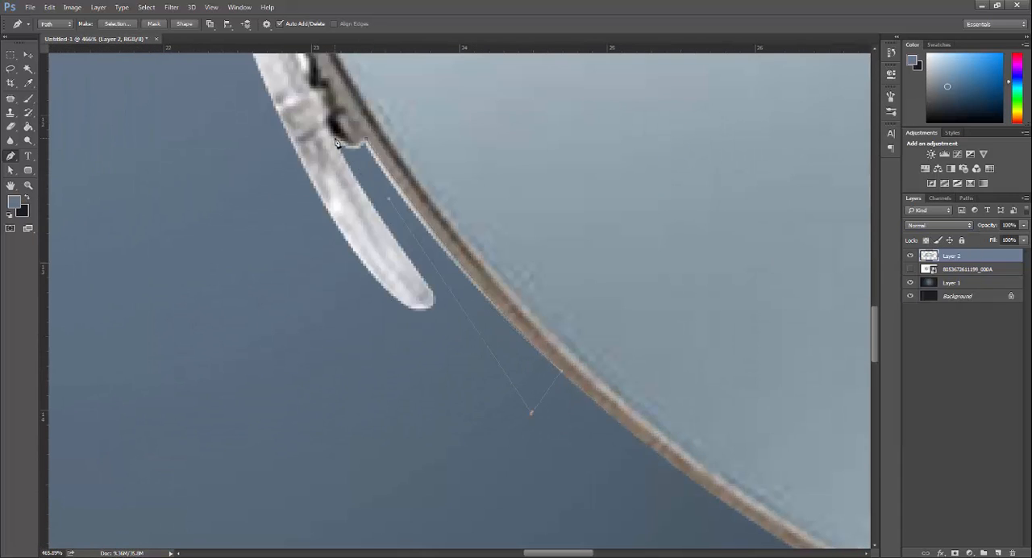
{"action": "key", "text": "ctrl+Return"}
{"action": "key", "text": "Delete"}
{"action": "key", "text": "ctrl+d"}
{"action": "scroll", "coordinate": [514, 332], "scroll_direction": "down", "scroll_amount": 12}
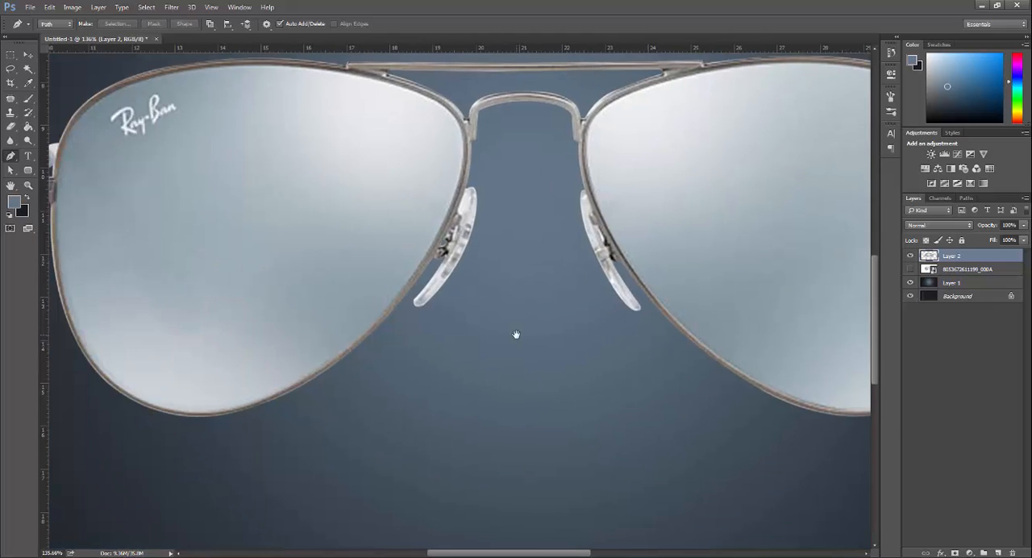
Step: Darken the light edges around the sunglasses frame with a small Burn tool brush
{"action": "right_click", "coordinate": [28, 141]}
{"action": "left_click", "coordinate": [62, 151]}
{"action": "mouse_move", "coordinate": [387, 234]}
{"action": "left_mouse_down"}
{"action": "mouse_move", "coordinate": [596, 262]}
{"action": "mouse_move", "coordinate": [498, 282]}
{"action": "mouse_move", "coordinate": [680, 269]}
{"action": "mouse_move", "coordinate": [334, 281]}
{"action": "mouse_move", "coordinate": [692, 275]}
{"action": "mouse_move", "coordinate": [290, 242]}
{"action": "left_mouse_up"}
{"action": "scroll", "coordinate": [476, 153], "scroll_direction": "up", "scroll_amount": 7}
{"action": "key", "text": "bracketleft"}
{"action": "key", "text": "bracketleft"}
{"action": "key", "text": "bracketleft"}
{"action": "key", "text": "bracketleft"}
{"action": "key", "text": "bracketleft"}
{"action": "key", "text": "bracketleft"}
{"action": "key", "text": "bracketleft"}
{"action": "key", "text": "bracketleft"}
{"action": "key", "text": "bracketleft"}
{"action": "key", "text": "bracketleft"}
{"action": "key", "text": "bracketleft"}
{"action": "key", "text": "bracketleft"}
{"action": "left_click_drag", "start_coordinate": [367, 236], "coordinate": [856, 272]}
{"action": "mouse_move", "coordinate": [842, 366]}
{"action": "left_mouse_down"}
{"action": "mouse_move", "coordinate": [458, 108]}
{"action": "mouse_move", "coordinate": [517, 171]}
{"action": "mouse_move", "coordinate": [437, 483]}
{"action": "left_mouse_up"}
{"action": "scroll", "coordinate": [484, 489], "scroll_direction": "left", "scroll_amount": 5}
{"action": "left_click_drag", "start_coordinate": [499, 490], "coordinate": [629, 437]}
{"action": "left_click_drag", "start_coordinate": [311, 362], "coordinate": [510, 505]}
{"action": "left_click_drag", "start_coordinate": [265, 189], "coordinate": [323, 343]}
{"action": "left_click_drag", "start_coordinate": [318, 163], "coordinate": [64, 432]}
{"action": "left_click_drag", "start_coordinate": [174, 444], "coordinate": [744, 179]}
{"action": "left_click_drag", "start_coordinate": [686, 101], "coordinate": [131, 326]}
{"action": "left_click_drag", "start_coordinate": [183, 205], "coordinate": [428, 376]}
{"action": "left_click_drag", "start_coordinate": [405, 201], "coordinate": [414, 426]}
{"action": "mouse_move", "coordinate": [407, 105]}
{"action": "left_mouse_down"}
{"action": "mouse_move", "coordinate": [373, 273]}
{"action": "mouse_move", "coordinate": [516, 191]}
{"action": "left_mouse_up"}
Step: Load the Layer 2 outline as a selection and clone frame color over the light edge on the left lens's upper rim
{"action": "scroll", "coordinate": [492, 266], "scroll_direction": "down", "scroll_amount": 8}
{"action": "left_click", "coordinate": [929, 256], "text": "ctrl"}
{"action": "scroll", "coordinate": [359, 262], "scroll_direction": "up", "scroll_amount": 10}
{"action": "left_click_drag", "start_coordinate": [426, 379], "coordinate": [544, 246]}
{"action": "scroll", "coordinate": [544, 246], "scroll_direction": "up", "scroll_amount": 4}
{"action": "scroll", "coordinate": [516, 259], "scroll_direction": "down", "scroll_amount": 1}
{"action": "key", "text": "s"}
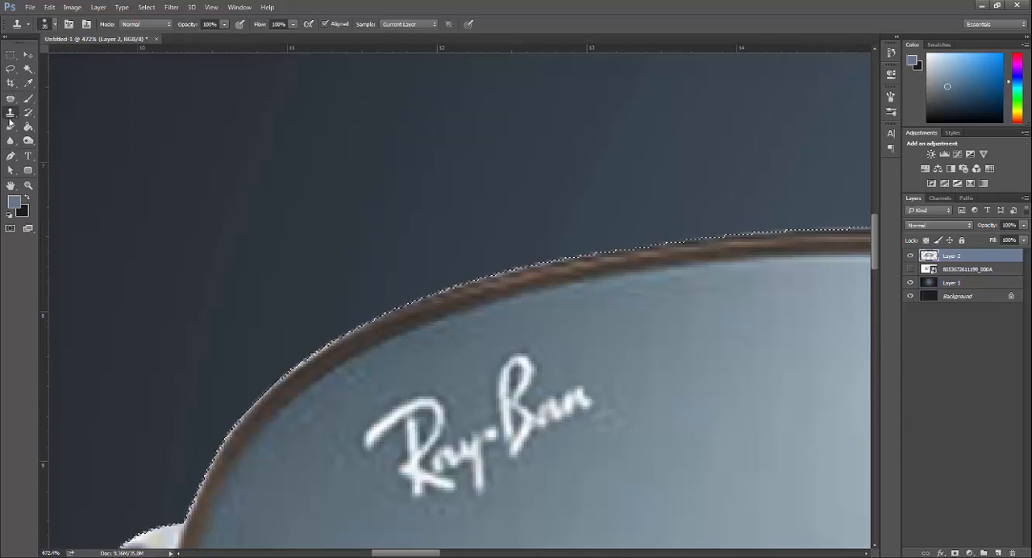
{"action": "left_click", "coordinate": [373, 327], "text": "alt"}
{"action": "mouse_move", "coordinate": [330, 358]}
{"action": "left_mouse_down"}
{"action": "mouse_move", "coordinate": [242, 426]}
{"action": "mouse_move", "coordinate": [191, 513]}
{"action": "left_mouse_up"}
{"action": "mouse_move", "coordinate": [181, 520]}
{"action": "left_mouse_down"}
{"action": "mouse_move", "coordinate": [371, 291]}
{"action": "mouse_move", "coordinate": [393, 234]}
{"action": "left_mouse_up"}
{"action": "mouse_move", "coordinate": [300, 452]}
{"action": "left_mouse_down"}
{"action": "mouse_move", "coordinate": [281, 457]}
{"action": "mouse_move", "coordinate": [219, 402]}
{"action": "left_mouse_up"}
{"action": "scroll", "coordinate": [374, 361], "scroll_direction": "down", "scroll_amount": 6}
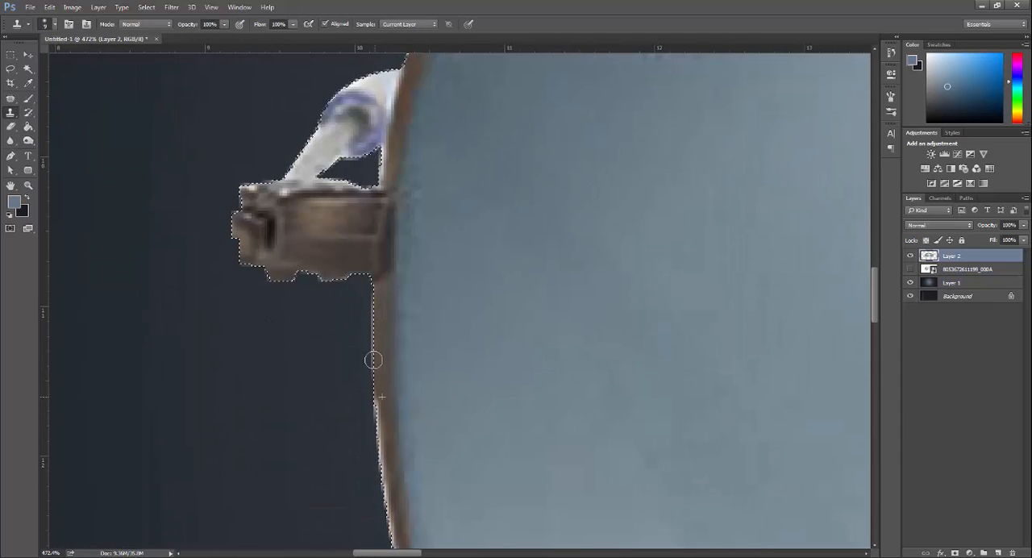
Step: Clone frame color over the light edges on the left lens's outer rim and beside the nose pads, and deselect
{"action": "mouse_move", "coordinate": [418, 440]}
{"action": "left_mouse_down"}
{"action": "mouse_move", "coordinate": [384, 387]}
{"action": "mouse_move", "coordinate": [367, 272]}
{"action": "left_mouse_up"}
{"action": "left_click_drag", "start_coordinate": [384, 372], "coordinate": [407, 435]}
{"action": "mouse_move", "coordinate": [722, 537]}
{"action": "left_mouse_down"}
{"action": "mouse_move", "coordinate": [638, 387]}
{"action": "mouse_move", "coordinate": [493, 463]}
{"action": "left_mouse_up"}
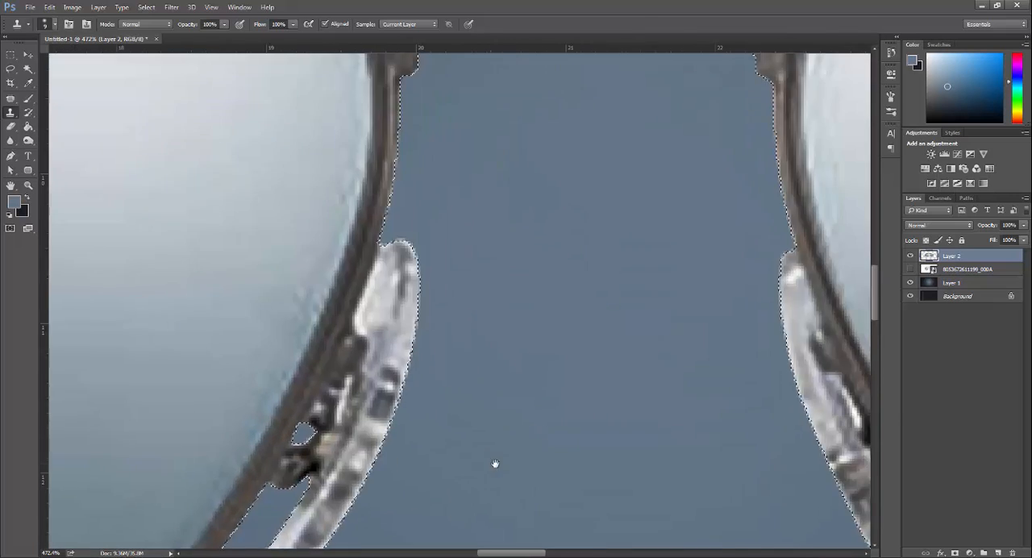
{"action": "scroll", "coordinate": [493, 463], "scroll_direction": "down", "scroll_amount": 10}
{"action": "mouse_move", "coordinate": [395, 363]}
{"action": "left_mouse_down"}
{"action": "mouse_move", "coordinate": [539, 293]}
{"action": "mouse_move", "coordinate": [419, 236]}
{"action": "left_mouse_up"}
{"action": "key", "text": "ctrl+d"}
Step: Convert the sunglasses layer to a smart object and scale it down to about 83% of its size
{"action": "right_click", "coordinate": [978, 256]}
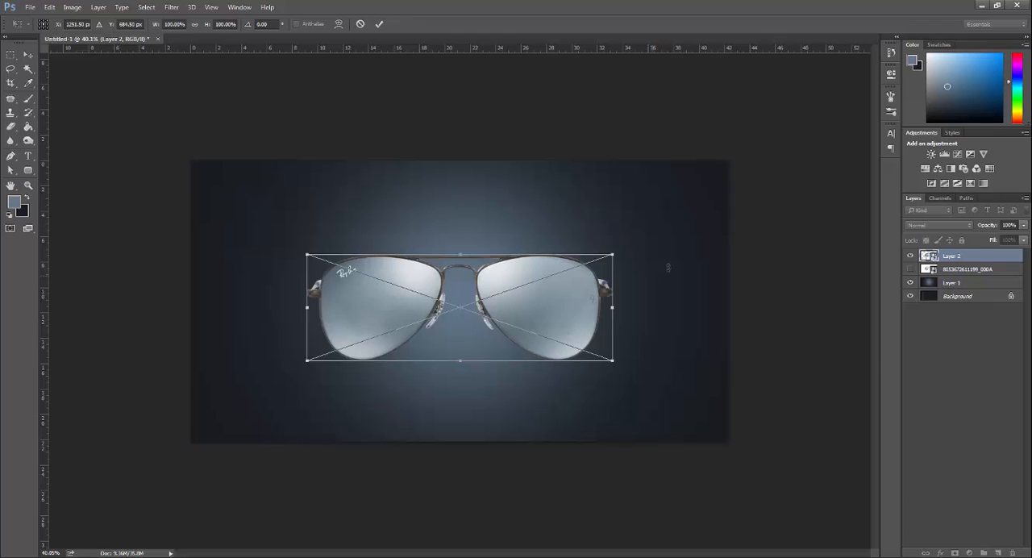
{"action": "left_click_drag", "start_coordinate": [668, 250], "coordinate": [636, 253]}
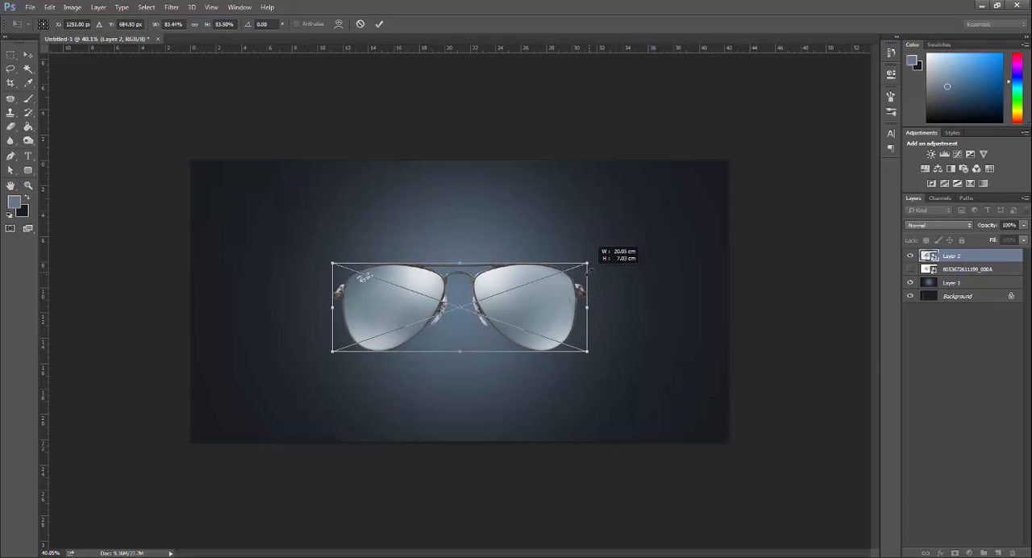
{"action": "key", "text": "Return"}
Step: Place the hidden product photo layer below Layer 1 and fill a thin black bar under the left lens on a new layer
{"action": "left_click_drag", "start_coordinate": [967, 283], "coordinate": [964, 289]}
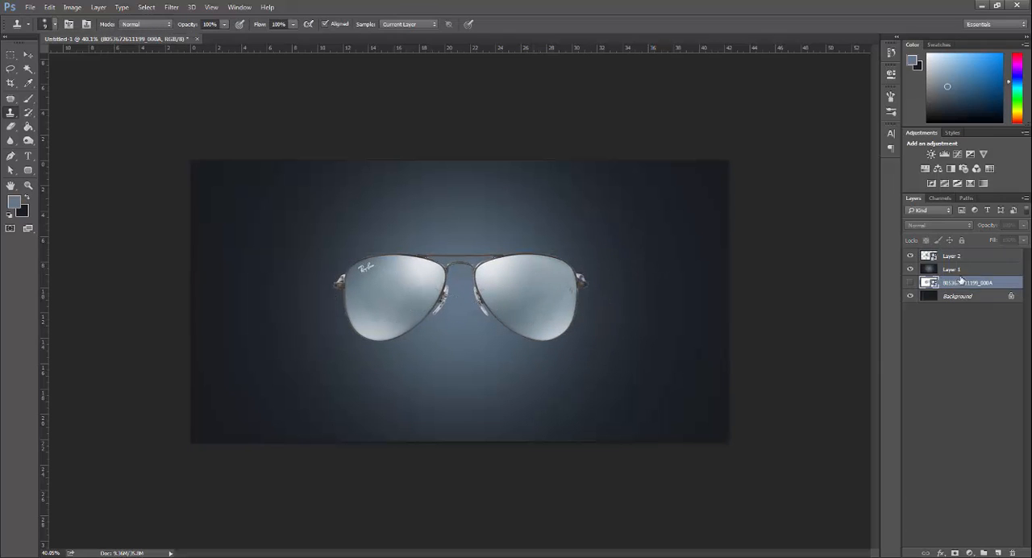
{"action": "left_click", "coordinate": [962, 270]}
{"action": "left_click", "coordinate": [998, 553]}
{"action": "left_click", "coordinate": [10, 56]}
{"action": "scroll", "coordinate": [353, 336], "scroll_direction": "up", "scroll_amount": 7}
{"action": "left_click_drag", "start_coordinate": [296, 342], "coordinate": [603, 355]}
{"action": "left_click", "coordinate": [17, 205]}
{"action": "left_click_drag", "start_coordinate": [758, 262], "coordinate": [734, 304]}
{"action": "key", "text": "Return"}
{"action": "key", "text": "alt+BackSpace"}
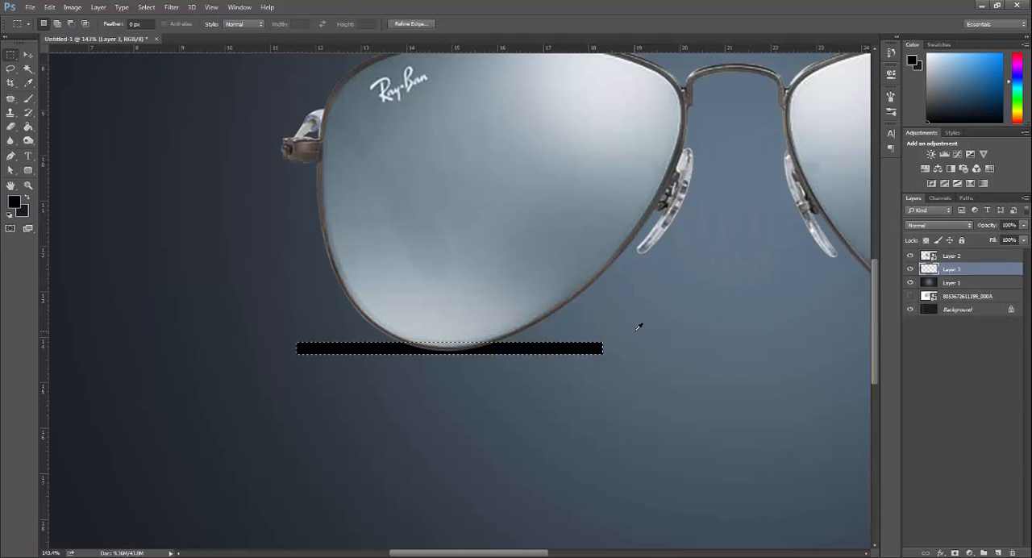
Step: Blur the black bar, squash it into a thin shadow and nudge it down just beneath the left lens
{"action": "key", "text": "ctrl+d"}
{"action": "left_click", "coordinate": [172, 7]}
{"action": "mouse_move", "coordinate": [194, 115]}
{"action": "left_click", "coordinate": [339, 157]}
{"action": "key", "text": "Return"}
{"action": "key", "text": "ctrl+t"}
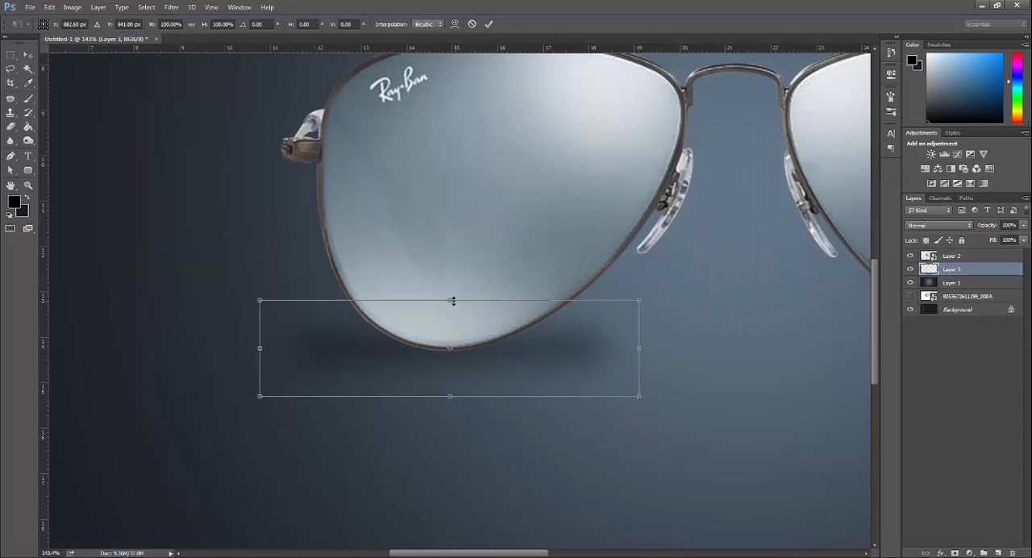
{"action": "left_click_drag", "start_coordinate": [449, 300], "coordinate": [442, 336]}
{"action": "key", "text": "Return"}
{"action": "key", "text": "Down"}
{"action": "key", "text": "Down"}
{"action": "key", "text": "Down"}
{"action": "key", "text": "Down"}
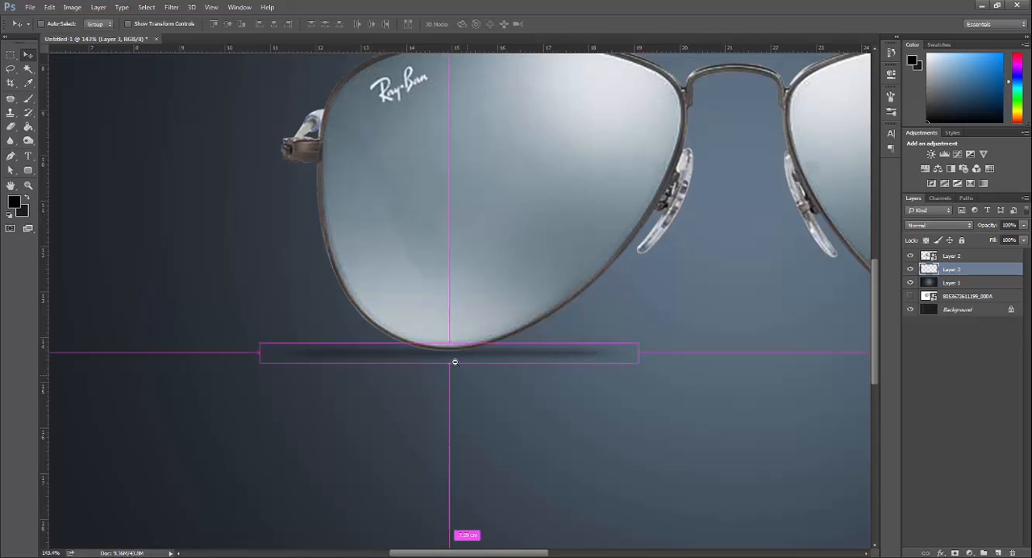
{"action": "left_click_drag", "start_coordinate": [466, 372], "coordinate": [516, 470]}
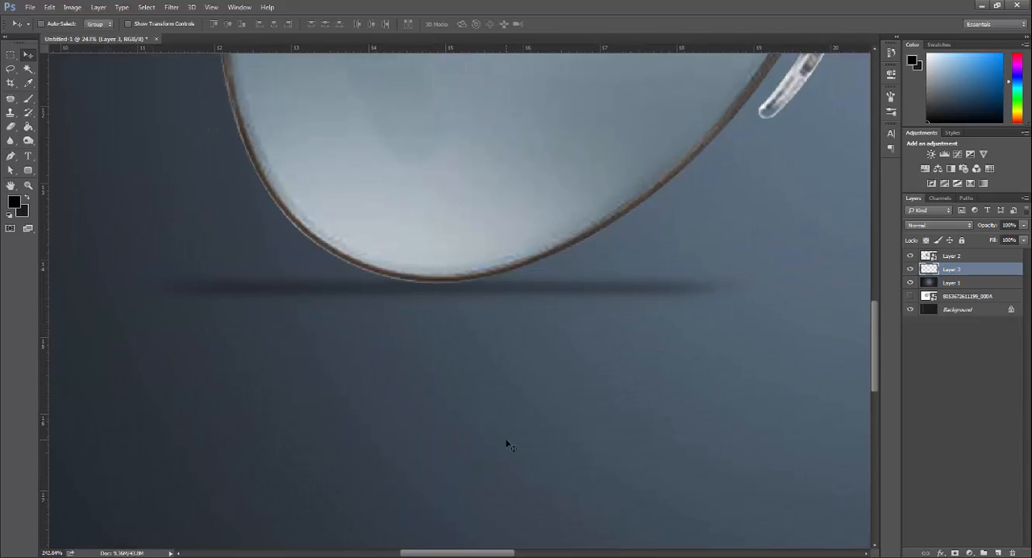
Step: Narrow the shadow under the left lens so that it sits centered beneath the rim
{"action": "key", "text": "ctrl+t"}
{"action": "left_click_drag", "start_coordinate": [763, 297], "coordinate": [672, 304]}
{"action": "key", "text": "Return"}
{"action": "left_click_drag", "start_coordinate": [618, 332], "coordinate": [558, 353]}
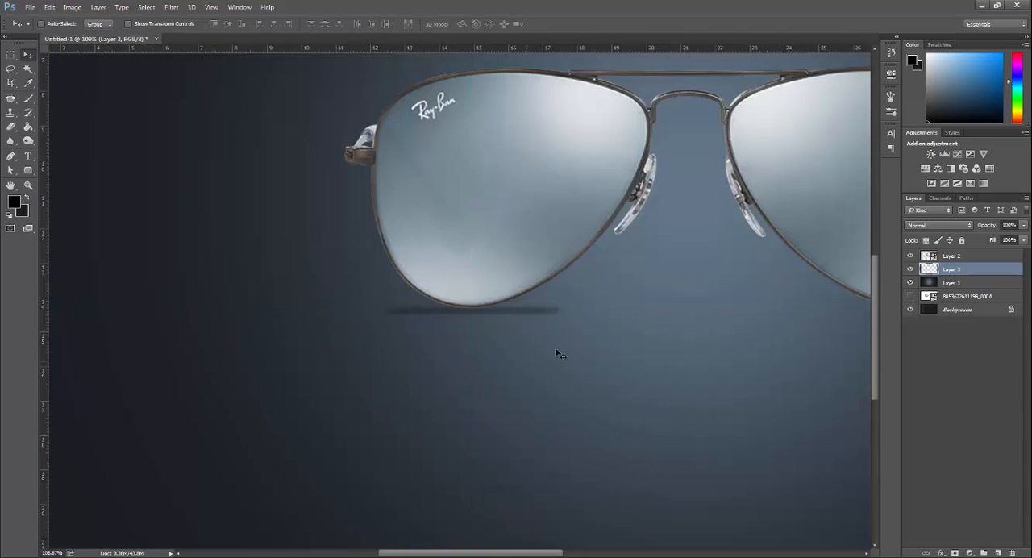
Step: Apply a Brightness/Contrast adjustment to the shadow layer
{"action": "left_click", "coordinate": [961, 228]}
{"action": "key", "text": "m"}
{"action": "left_click", "coordinate": [945, 229]}
{"action": "left_click", "coordinate": [941, 227]}
{"action": "left_click", "coordinate": [73, 7]}
{"action": "mouse_move", "coordinate": [100, 35]}
{"action": "left_click", "coordinate": [218, 36]}
{"action": "key", "text": "Return"}
Step: Duplicate the shadow layer and align the two shadows under the left and right lenses
{"action": "key", "text": "v"}
{"action": "key", "text": "ctrl+j"}
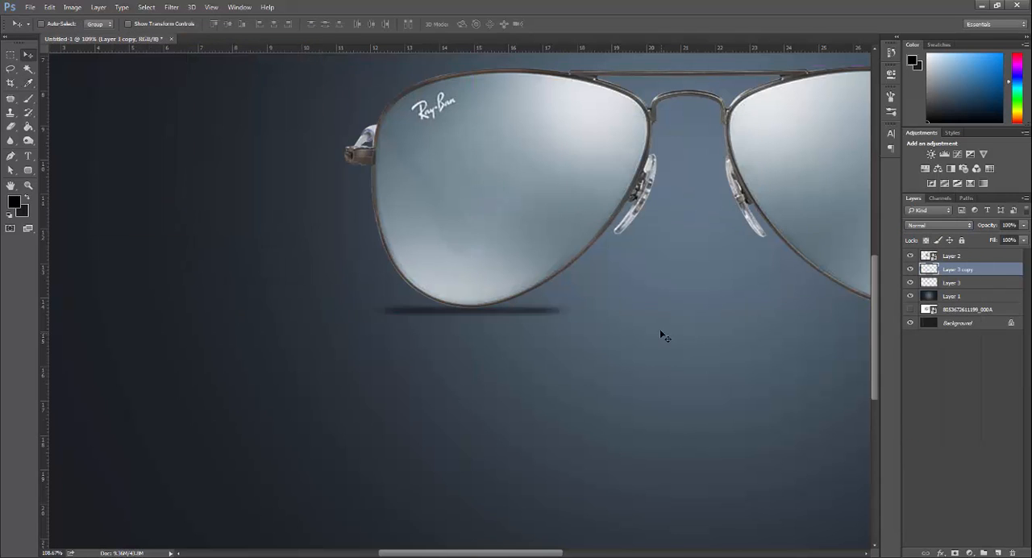
{"action": "left_click_drag", "start_coordinate": [652, 298], "coordinate": [490, 307]}
{"action": "key", "text": "shift+Right"}
{"action": "key", "text": "shift+Right"}
{"action": "key", "text": "shift+Right"}
{"action": "key", "text": "shift+Right"}
{"action": "key", "text": "shift+Right"}
{"action": "key", "text": "shift+Right"}
{"action": "key", "text": "shift+Right"}
{"action": "key", "text": "shift+Right"}
{"action": "key", "text": "shift+Right"}
{"action": "key", "text": "shift+Right"}
{"action": "key", "text": "shift+Right"}
{"action": "key", "text": "shift+Right"}
{"action": "key", "text": "shift+Right"}
{"action": "key", "text": "shift+Right"}
{"action": "key", "text": "shift+Right"}
{"action": "key", "text": "shift+Right"}
{"action": "key", "text": "shift+Right"}
{"action": "key", "text": "shift+Right"}
{"action": "key", "text": "shift+Right"}
{"action": "key", "text": "shift+Right"}
{"action": "left_click", "coordinate": [695, 302], "text": "ctrl"}
{"action": "left_click_drag", "start_coordinate": [744, 315], "coordinate": [806, 315]}
Step: Add a Brightness/Contrast adjustment layer clipped to the sunglasses, with slightly lower brightness and higher contrast
{"action": "left_click", "coordinate": [971, 554]}
{"action": "left_click", "coordinate": [981, 388]}
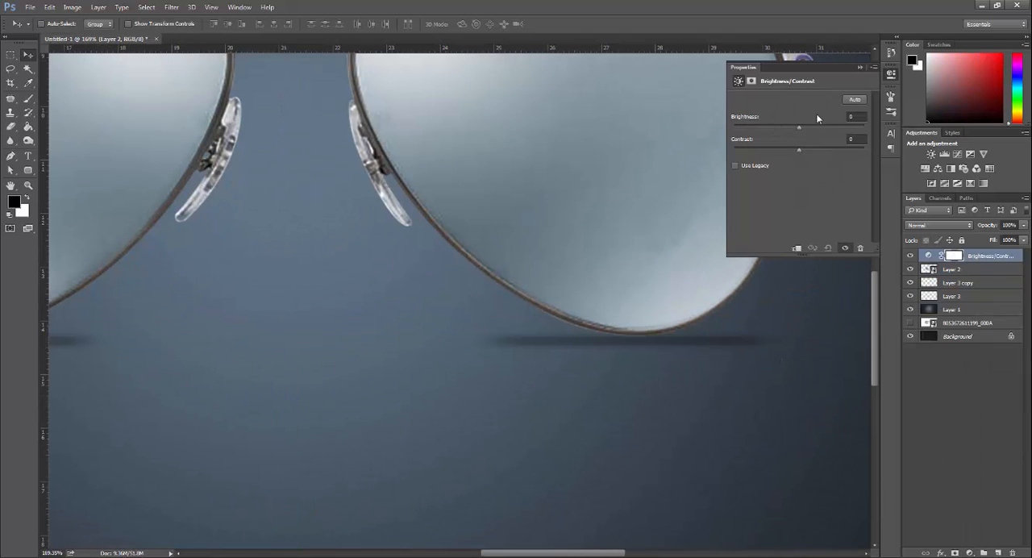
{"action": "mouse_move", "coordinate": [800, 129]}
{"action": "left_mouse_down"}
{"action": "mouse_move", "coordinate": [781, 128]}
{"action": "mouse_move", "coordinate": [790, 129]}
{"action": "left_mouse_up"}
{"action": "left_click", "coordinate": [946, 262], "text": "alt"}
{"action": "left_click_drag", "start_coordinate": [811, 151], "coordinate": [812, 150]}
{"action": "left_click", "coordinate": [861, 68]}
Step: Lower the opacity of both lens shadow layers to 54%
{"action": "left_click_drag", "start_coordinate": [600, 396], "coordinate": [548, 421]}
{"action": "left_click_drag", "start_coordinate": [318, 329], "coordinate": [346, 329]}
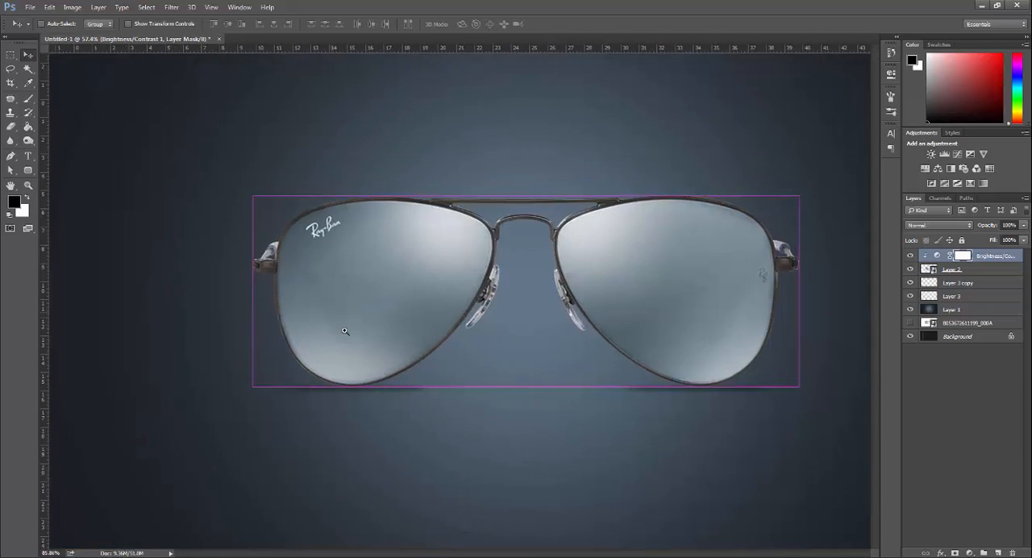
{"action": "left_click_drag", "start_coordinate": [557, 385], "coordinate": [520, 391]}
{"action": "left_click", "coordinate": [968, 283]}
{"action": "left_click", "coordinate": [967, 296], "text": "shift"}
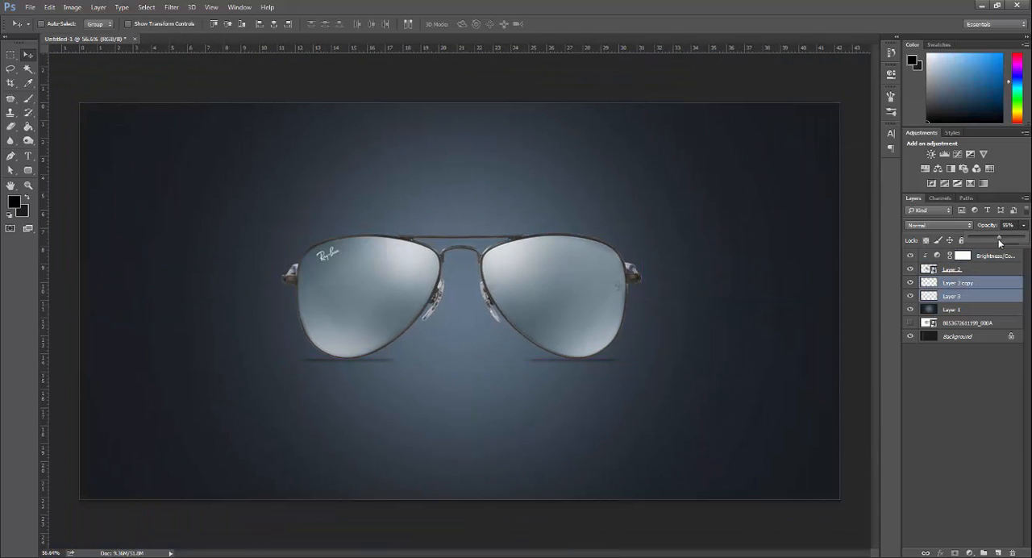
{"action": "left_click_drag", "start_coordinate": [1000, 242], "coordinate": [999, 243]}
Step: Fade the ends of the shadows under both lenses with a soft Eraser brush
{"action": "left_click", "coordinate": [986, 298]}
{"action": "left_click_drag", "start_coordinate": [615, 380], "coordinate": [661, 380]}
{"action": "left_click", "coordinate": [12, 126]}
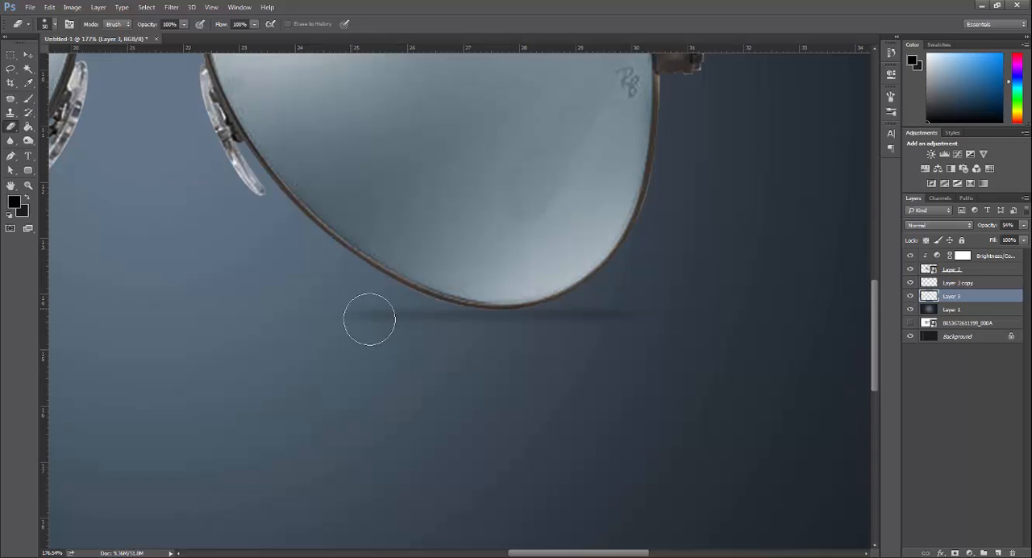
{"action": "left_click_drag", "start_coordinate": [153, 323], "coordinate": [702, 316]}
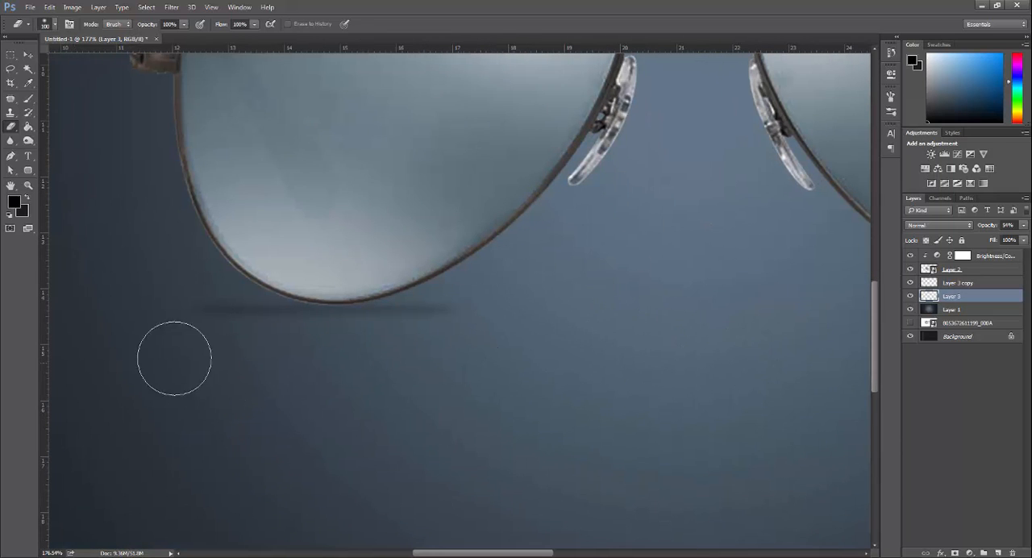
{"action": "left_click_drag", "start_coordinate": [669, 347], "coordinate": [161, 319]}
{"action": "left_click", "coordinate": [960, 283]}
{"action": "left_click_drag", "start_coordinate": [506, 388], "coordinate": [450, 310]}
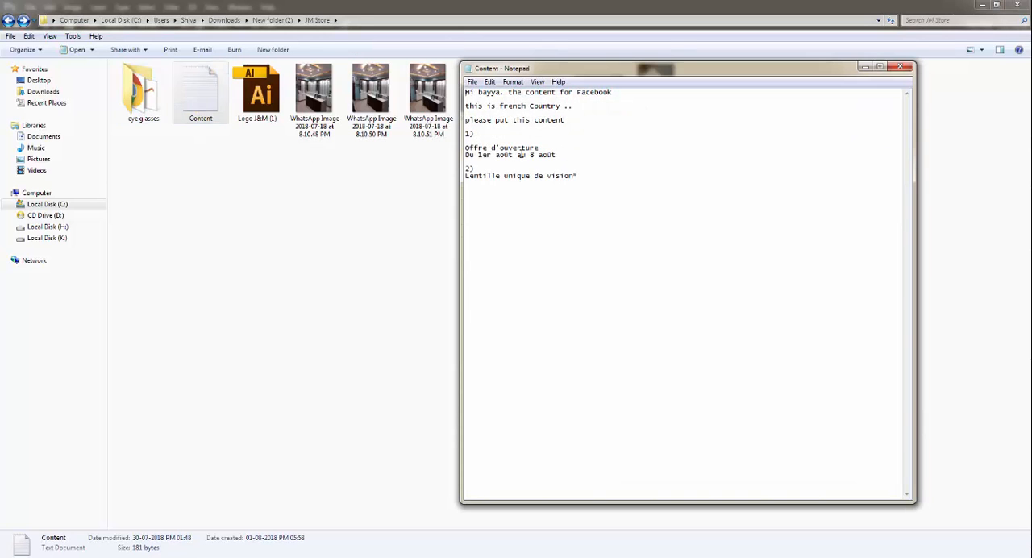
Step: Copy the "Offre d'ouverture Du 1er août au 8 août" lines from the Content note and translate them in Google Translate
{"action": "left_click_drag", "start_coordinate": [465, 150], "coordinate": [557, 153]}
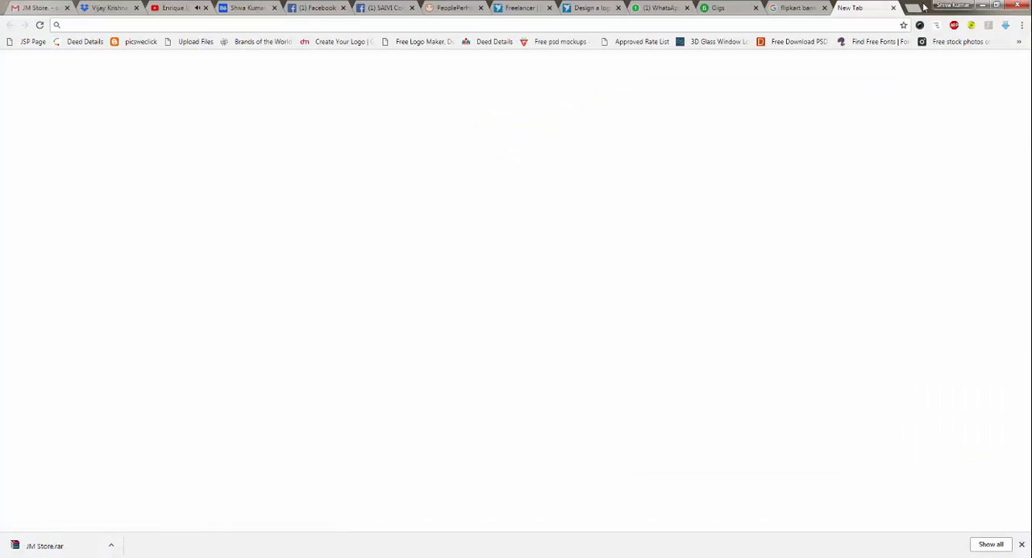
{"action": "type", "text": "tran"}
{"action": "key", "text": "Return"}
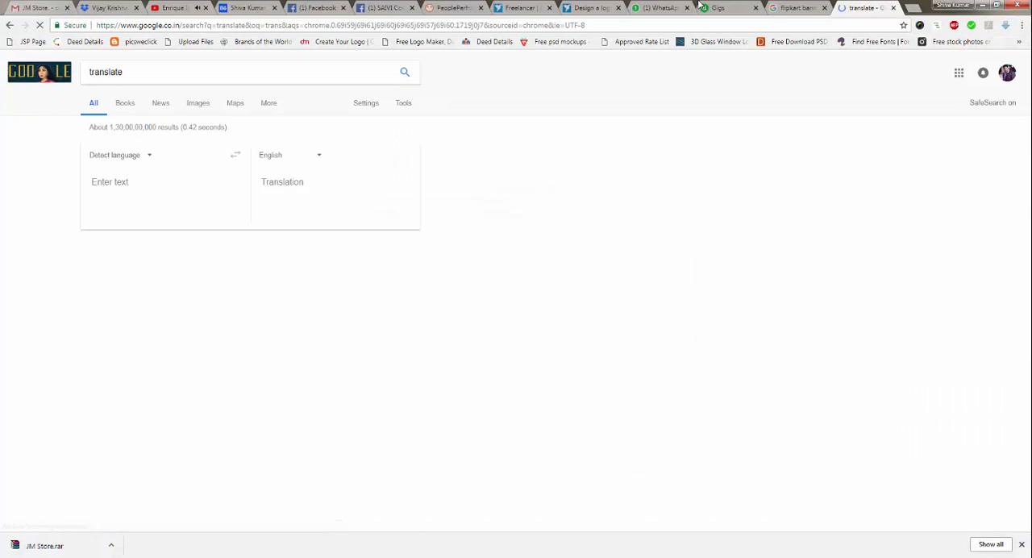
{"action": "left_click", "coordinate": [231, 212]}
{"action": "type", "text": "Offre d'ouverture Du 1er août au 8 août"}
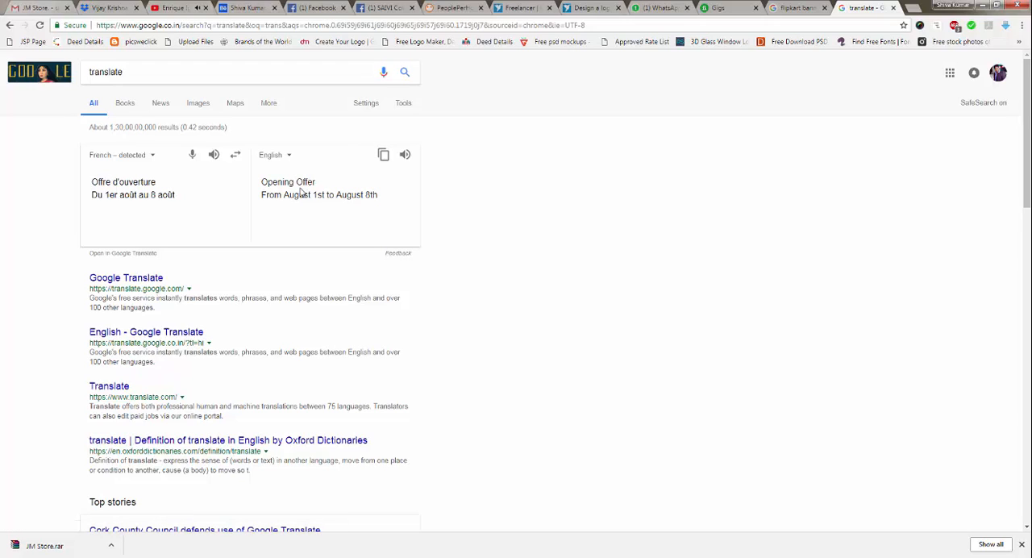
Step: Break the line after "Du" and place the offer text below the sunglasses in the Photoshop banner, colored ffffff
{"action": "key", "text": "Return"}
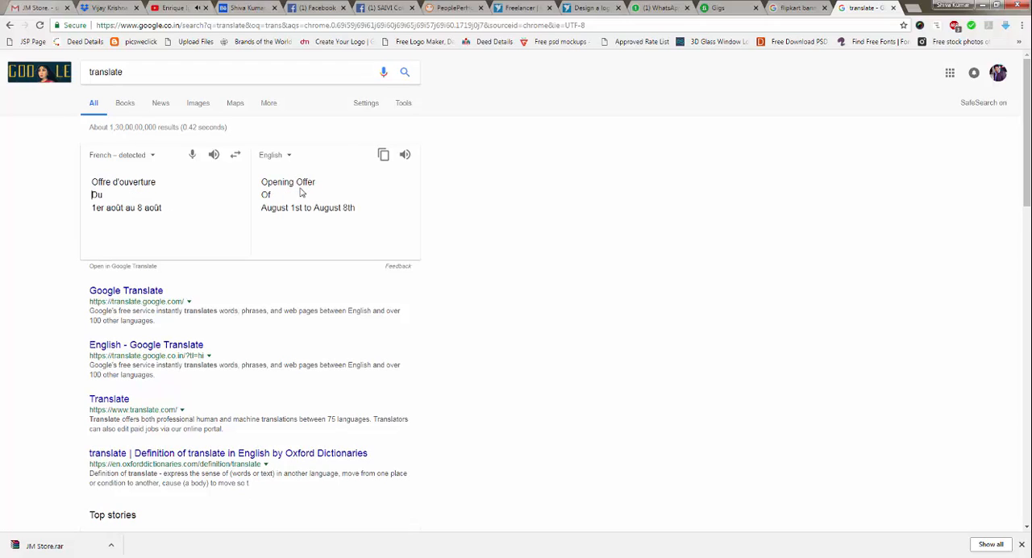
{"action": "key", "text": "ctrl+a"}
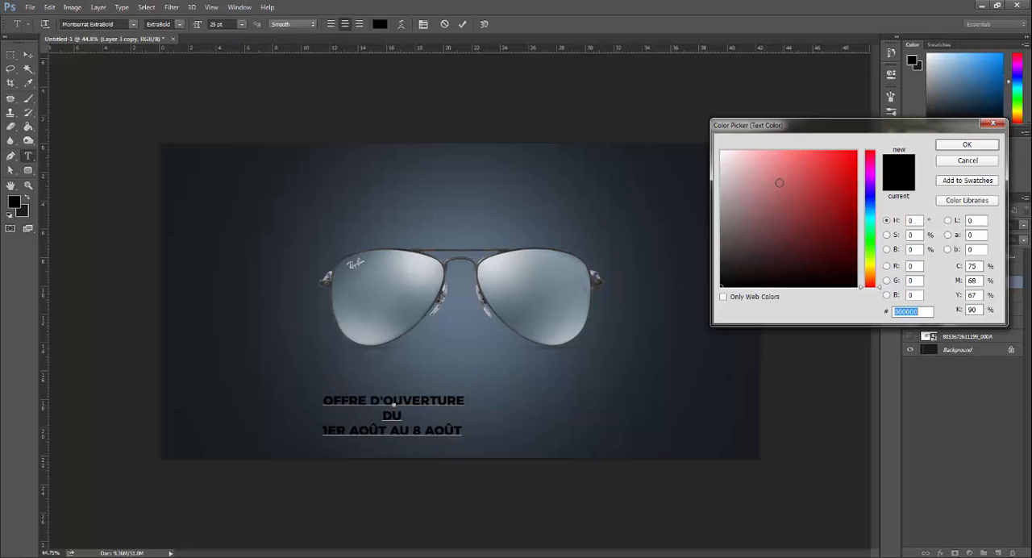
{"action": "type", "text": "ffffff"}
{"action": "key", "text": "Return"}
{"action": "key", "text": "ctrl+Return"}
Step: Rebreak the offer text in Google Translate after "Offre" and "d'ouverture Du", and replace the banner text in Photoshop with it
{"action": "key", "text": "alt+Tab"}
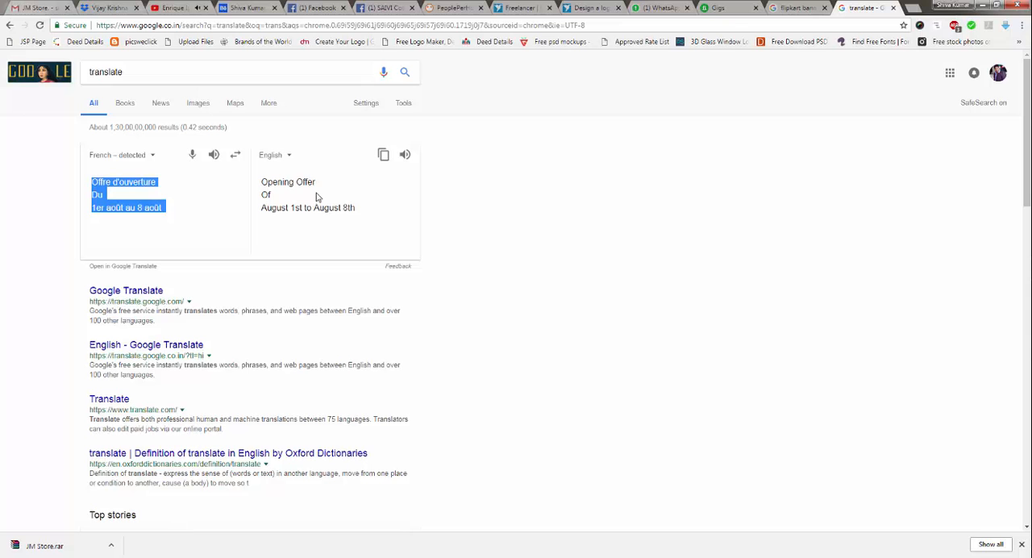
{"action": "key", "text": "alt+Tab"}
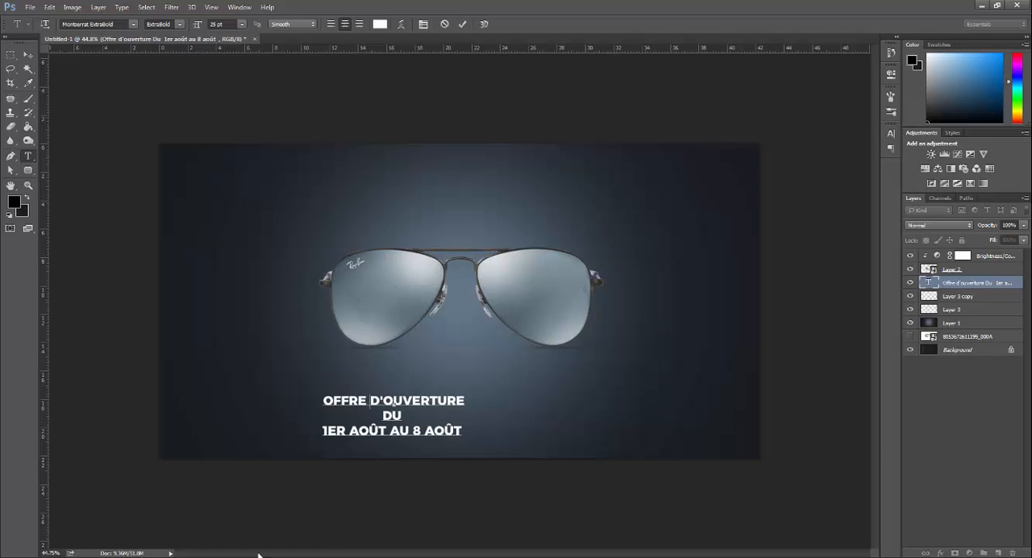
{"action": "key", "text": "alt+Tab"}
{"action": "left_click", "coordinate": [112, 184]}
{"action": "key", "text": "Return"}
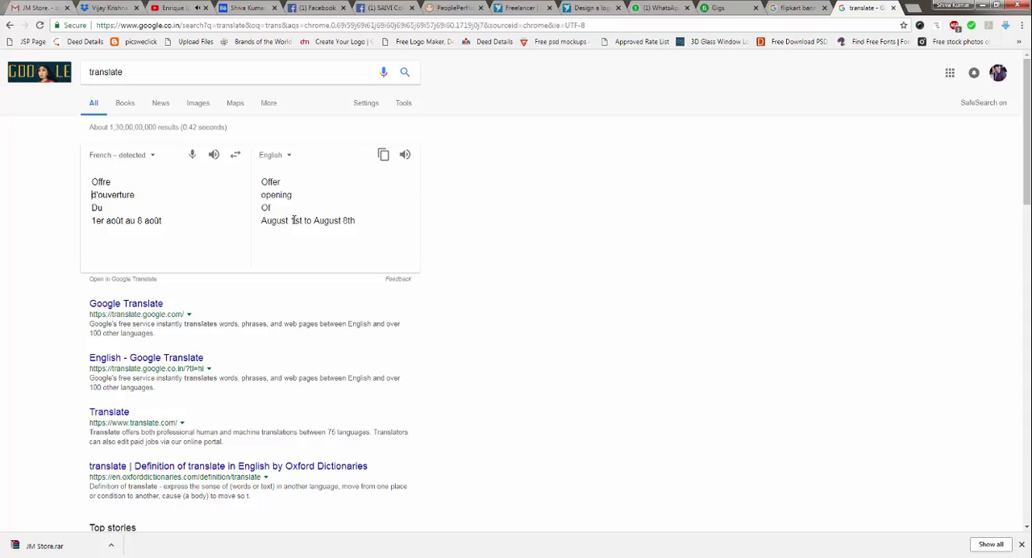
{"action": "key", "text": "BackSpace"}
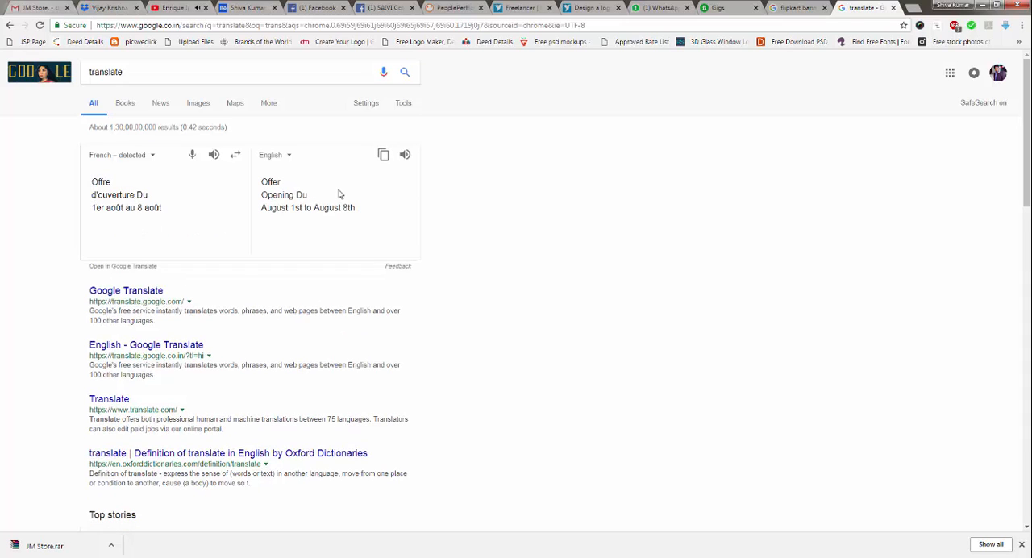
{"action": "left_click_drag", "start_coordinate": [91, 182], "coordinate": [148, 210]}
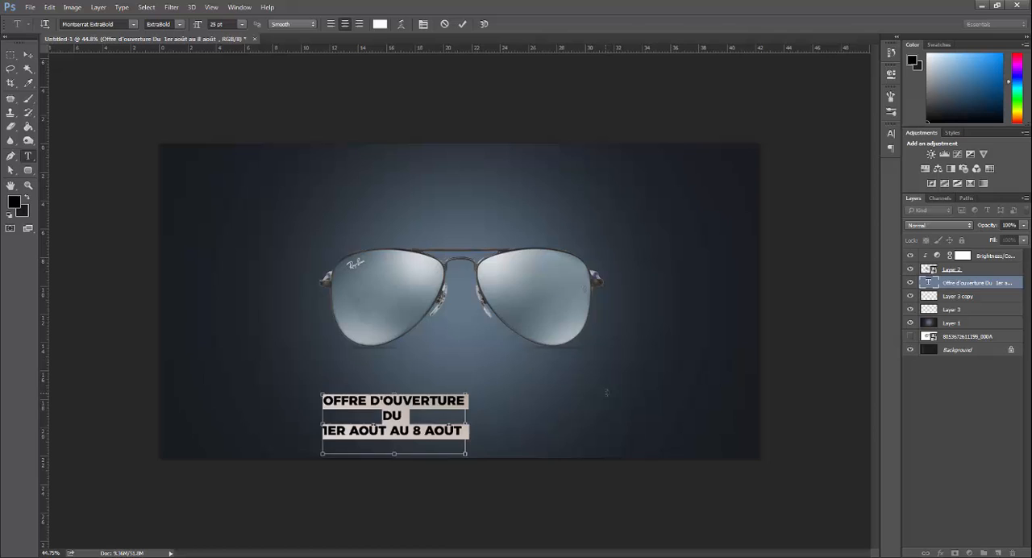
{"action": "key", "text": "ctrl+Return"}
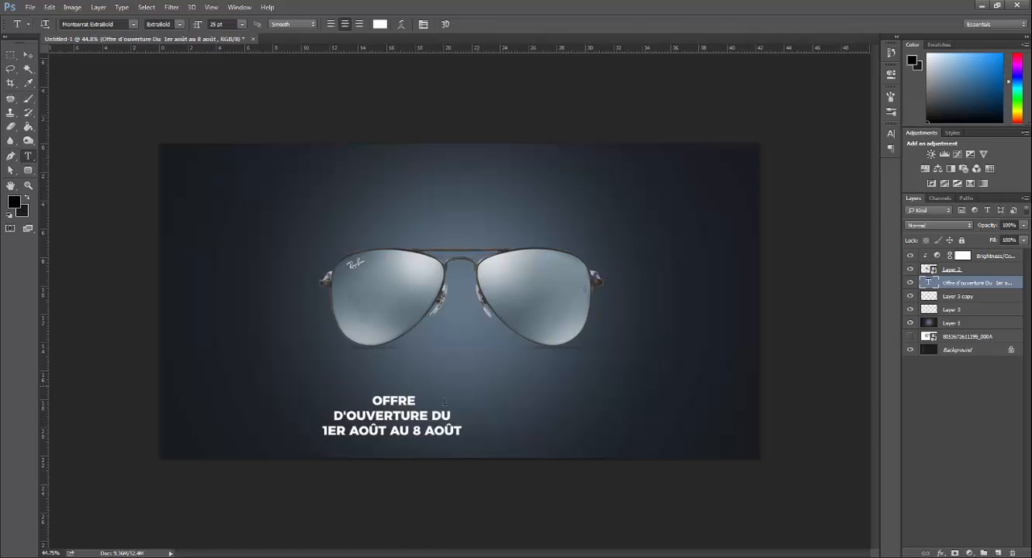
Step: Move the word "OFFRE" into its own text layer and enlarge it to the upper right of the sunglasses
{"action": "left_click", "coordinate": [426, 399]}
{"action": "key", "text": "ctrl+x"}
{"action": "key", "text": "ctrl+Return"}
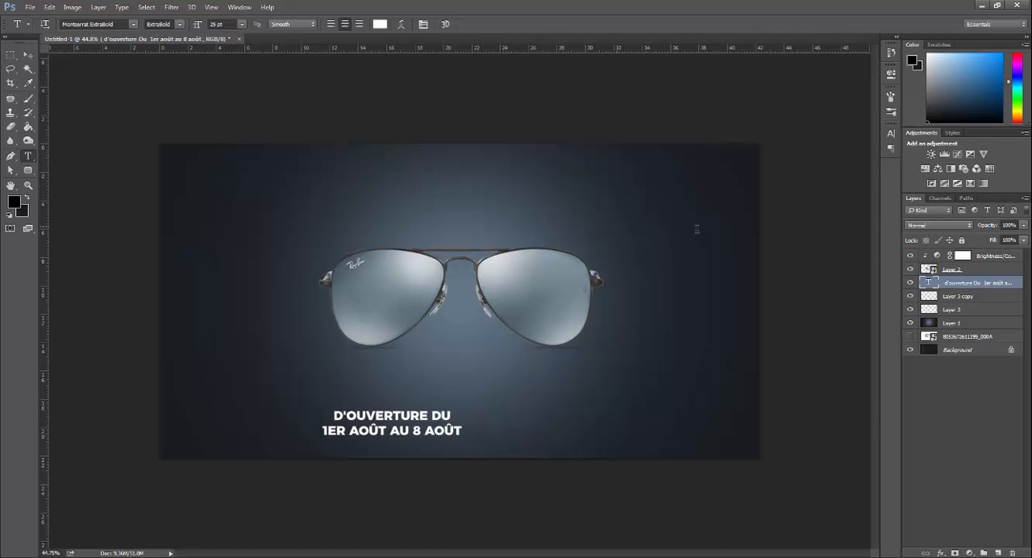
{"action": "left_click", "coordinate": [617, 227]}
{"action": "key", "text": "ctrl+v"}
{"action": "key", "text": "ctrl+Return"}
{"action": "key", "text": "ctrl+t"}
{"action": "left_click_drag", "start_coordinate": [640, 230], "coordinate": [684, 245]}
{"action": "left_click_drag", "start_coordinate": [661, 219], "coordinate": [717, 238]}
{"action": "key", "text": "Return"}
Step: Move "D'OUVERTURE DU" into its own text layer and position it directly under "OFFRE"
{"action": "left_click", "coordinate": [332, 414]}
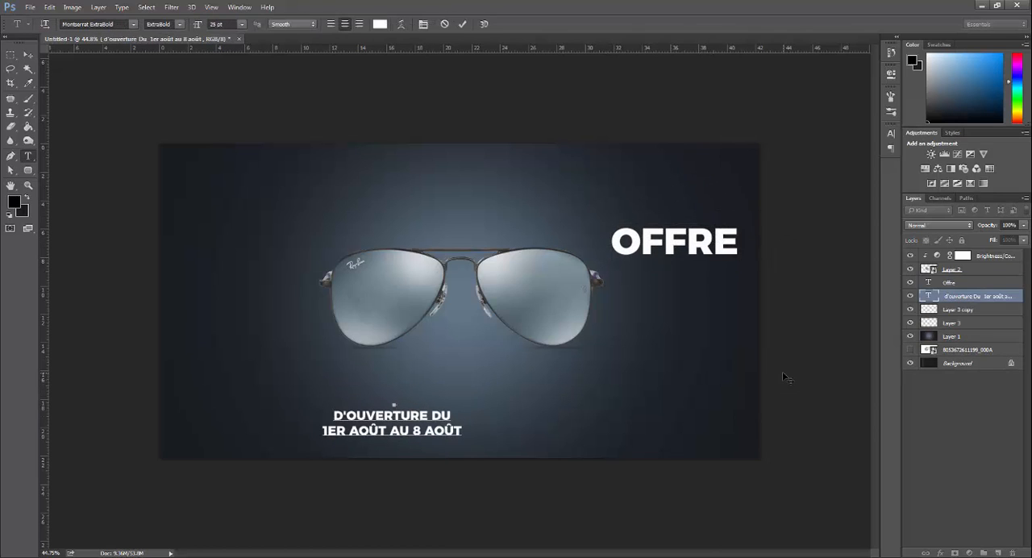
{"action": "key", "text": "shift+End"}
{"action": "key", "text": "ctrl+x"}
{"action": "key", "text": "ctrl+Return"}
{"action": "left_click", "coordinate": [610, 389]}
{"action": "key", "text": "ctrl+v"}
{"action": "key", "text": "ctrl+Return"}
{"action": "key", "text": "ctrl+t"}
{"action": "left_click_drag", "start_coordinate": [633, 386], "coordinate": [695, 271]}
{"action": "scroll", "coordinate": [803, 264], "scroll_direction": "up", "scroll_amount": 4}
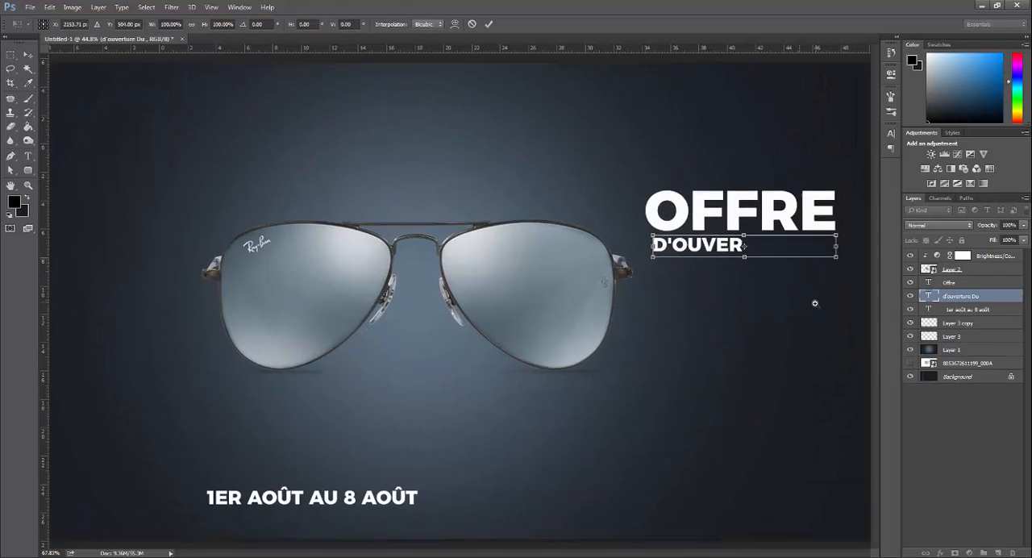
{"action": "key", "text": "Right"}
{"action": "key", "text": "Right"}
{"action": "scroll", "coordinate": [617, 262], "scroll_direction": "up", "scroll_amount": 4}
{"action": "key", "text": "Return"}
Step: Widen the letter spacing of "D'OUVERTURE DU" to nearly match the width of "OFFRE"
{"action": "left_click", "coordinate": [569, 252]}
{"action": "key", "text": "ctrl+a"}
{"action": "key", "text": "ctrl+t"}
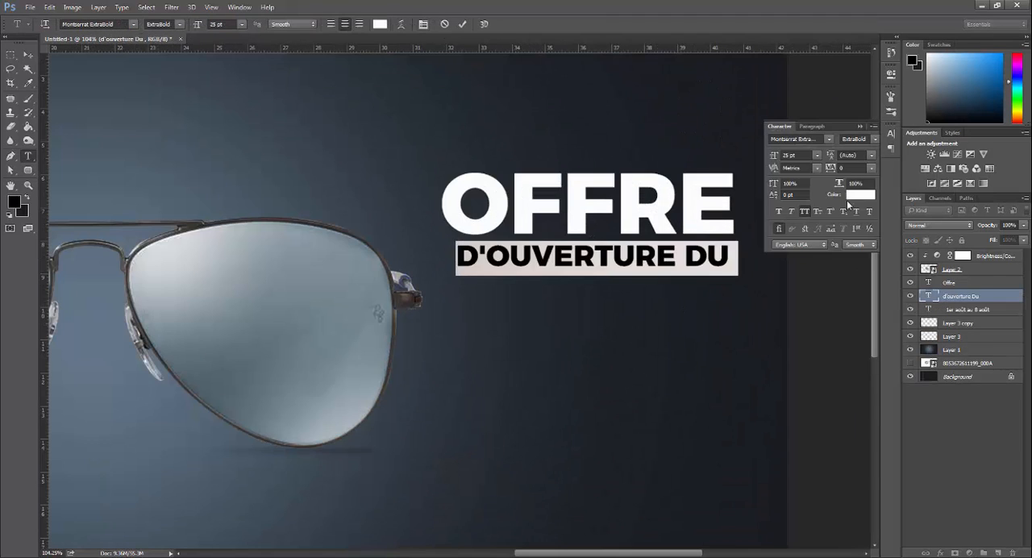
{"action": "key", "text": "shift+Up"}
{"action": "key", "text": "shift+Up"}
{"action": "key", "text": "ctrl+Return"}
Step: Cut the line "1er août au 8 août" out of the old text layer and paste it into its own text layer
{"action": "scroll", "coordinate": [597, 307], "scroll_direction": "down", "scroll_amount": 8}
{"action": "left_click", "coordinate": [428, 444]}
{"action": "key", "text": "ctrl+a"}
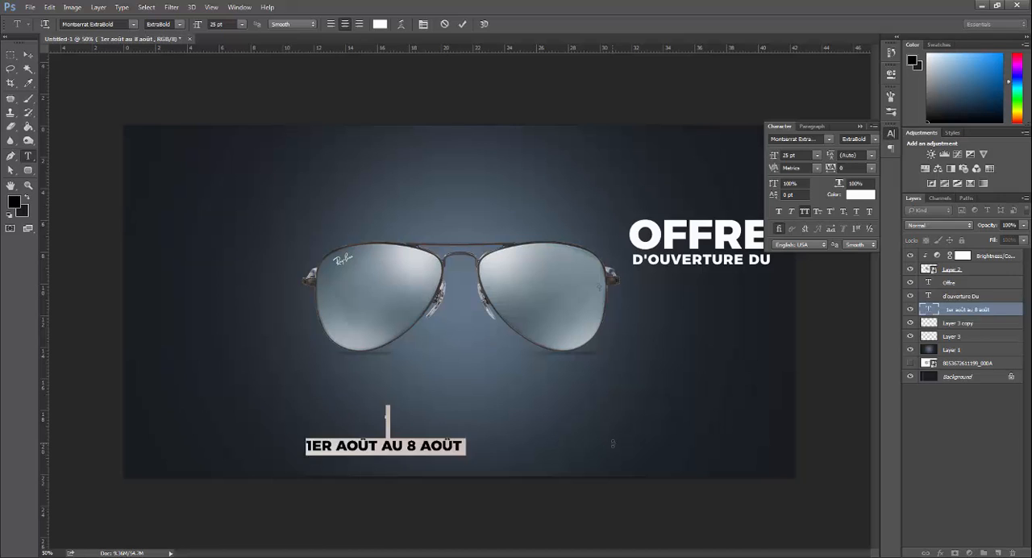
{"action": "key", "text": "Left"}
{"action": "key", "text": "Delete"}
{"action": "key", "text": "ctrl+a"}
{"action": "key", "text": "ctrl+x"}
{"action": "key", "text": "ctrl+Return"}
{"action": "key", "text": "Delete"}
{"action": "left_click", "coordinate": [642, 409]}
{"action": "key", "text": "ctrl+v"}
{"action": "key", "text": "ctrl+Return"}
Step: Position "1ER AOÛT AU 8 AOÛT" directly under "D'OUVERTURE DU", starting flush with the left edge of "OFFRE"
{"action": "key", "text": "ctrl+t"}
{"action": "left_click_drag", "start_coordinate": [692, 410], "coordinate": [760, 282]}
{"action": "key", "text": "Return"}
{"action": "left_click_drag", "start_coordinate": [755, 277], "coordinate": [831, 350]}
{"action": "left_click_drag", "start_coordinate": [831, 350], "coordinate": [772, 350]}
{"action": "left_click", "coordinate": [861, 127]}
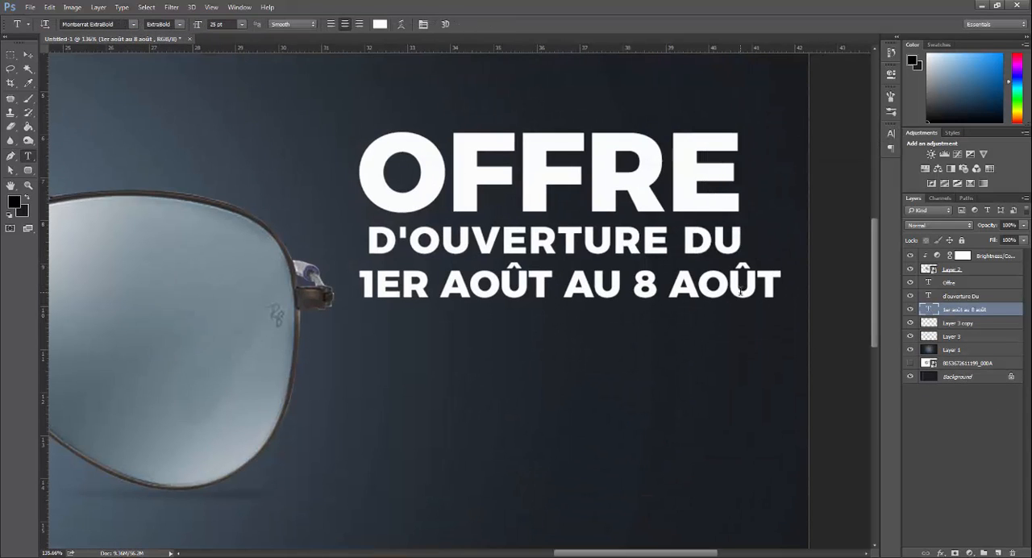
Step: Scale "1ER AOÛT AU 8 AOÛT" down to match the width of the lines above and align it beneath them
{"action": "left_click_drag", "start_coordinate": [699, 351], "coordinate": [681, 348]}
{"action": "key", "text": "ctrl+t"}
{"action": "left_click_drag", "start_coordinate": [773, 277], "coordinate": [755, 282]}
{"action": "key", "text": "Return"}
{"action": "key", "text": "ctrl+Left"}
{"action": "key", "text": "ctrl+Left"}
{"action": "key", "text": "ctrl+Left"}
{"action": "key", "text": "ctrl+Left"}
{"action": "key", "text": "ctrl+Left"}
{"action": "key", "text": "ctrl+Left"}
{"action": "key", "text": "ctrl+Left"}
{"action": "key", "text": "ctrl+Left"}
{"action": "key", "text": "ctrl+Left"}
{"action": "key", "text": "ctrl+Left"}
{"action": "key", "text": "ctrl+Left"}
{"action": "key", "text": "ctrl+Left"}
{"action": "key", "text": "ctrl+Left"}
{"action": "key", "text": "ctrl+Left"}
{"action": "key", "text": "ctrl+t"}
{"action": "key", "text": "Return"}
{"action": "left_click_drag", "start_coordinate": [648, 348], "coordinate": [611, 348]}
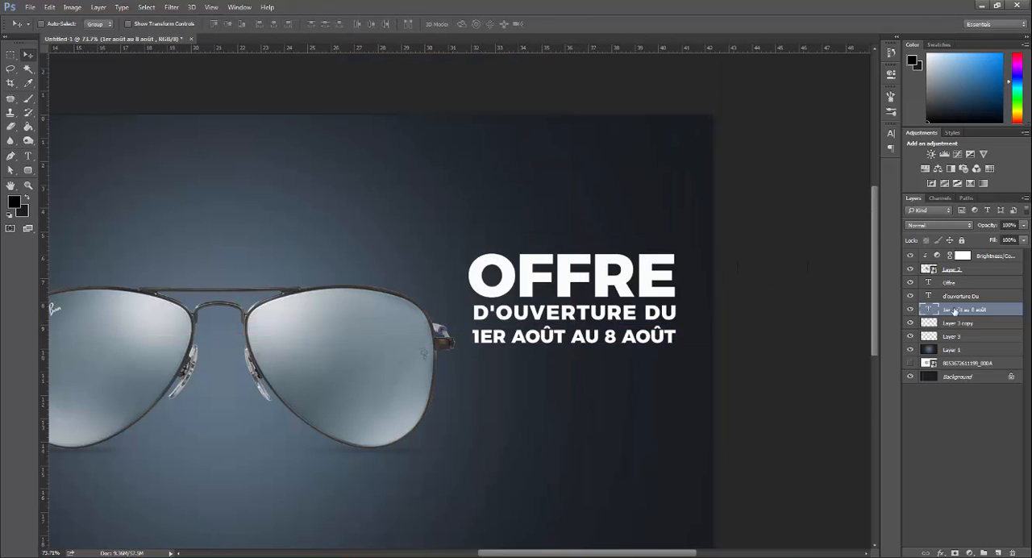
Step: Group the three offer text layers and place the group beside the right end of the sunglasses
{"action": "left_click", "coordinate": [953, 283], "text": "shift"}
{"action": "key", "text": "ctrl+g"}
{"action": "key", "text": "ctrl+t"}
{"action": "left_click_drag", "start_coordinate": [628, 300], "coordinate": [637, 363]}
{"action": "left_click_drag", "start_coordinate": [525, 325], "coordinate": [449, 343]}
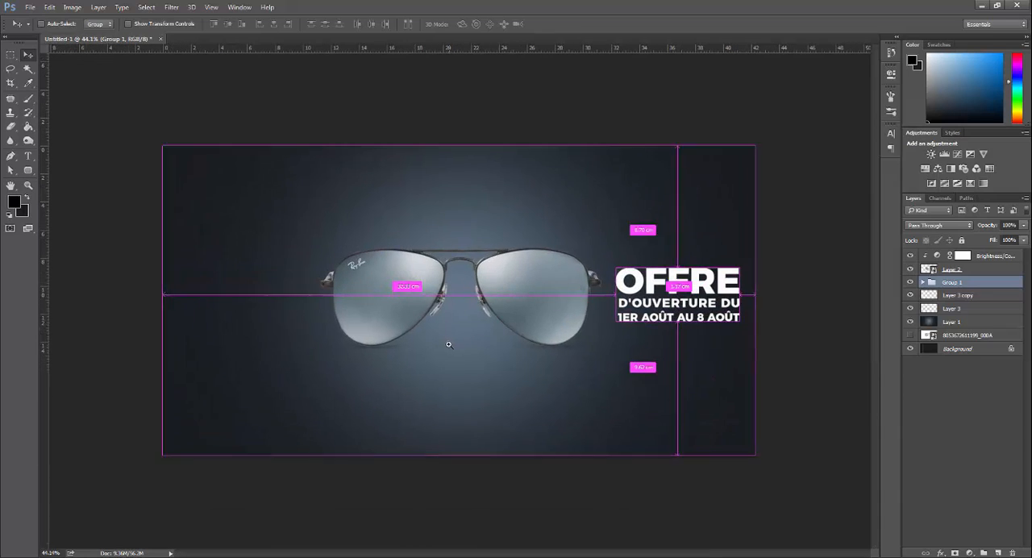
Step: Get the French text "Lentille unique de vision*" from Google Translate and add it in Photoshop as a text line at the banner's upper left
{"action": "key", "text": "alt+Tab"}
{"action": "key", "text": "alt+Tab"}
{"action": "key", "text": "ctrl+v"}
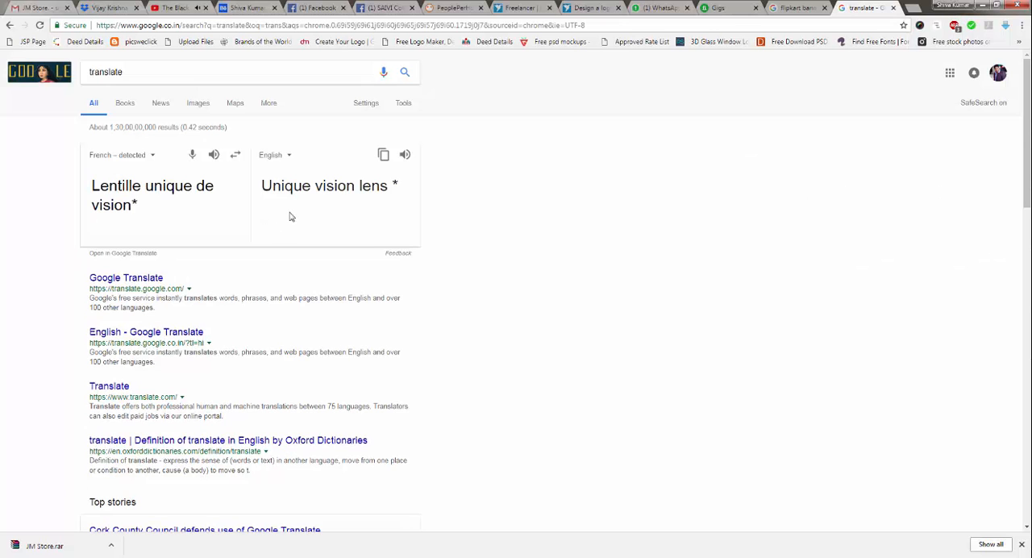
{"action": "key", "text": "Return"}
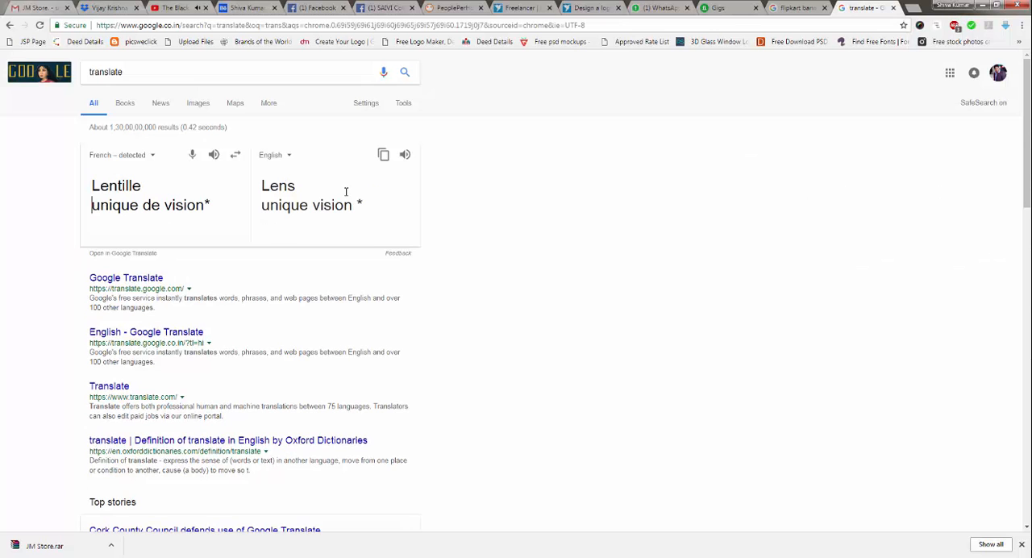
{"action": "mouse_move", "coordinate": [286, 556]}
{"action": "left_click", "coordinate": [360, 498]}
{"action": "key", "text": "alt+Tab"}
{"action": "key", "text": "t"}
{"action": "left_click", "coordinate": [285, 214]}
{"action": "key", "text": "ctrl+v"}
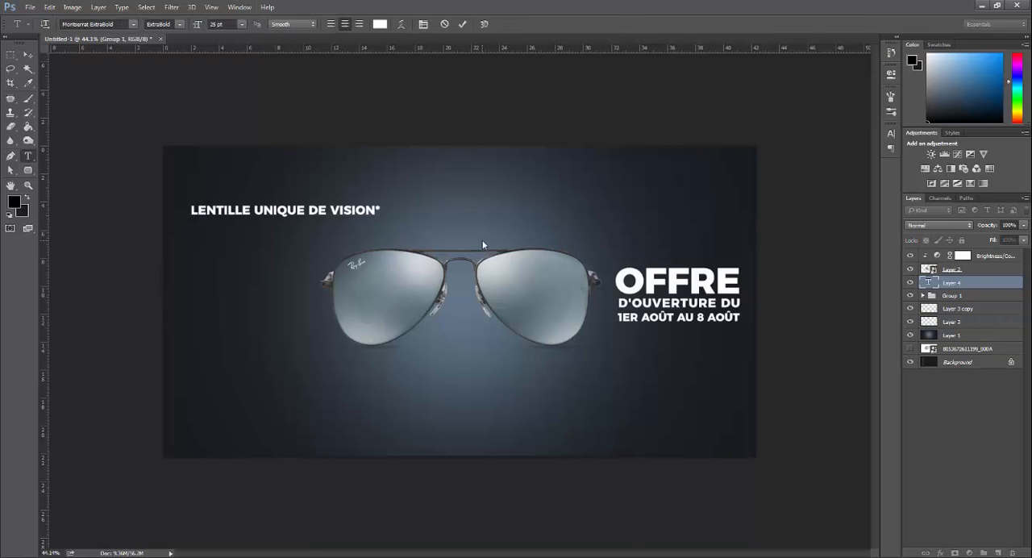
{"action": "key", "text": "ctrl+Return"}
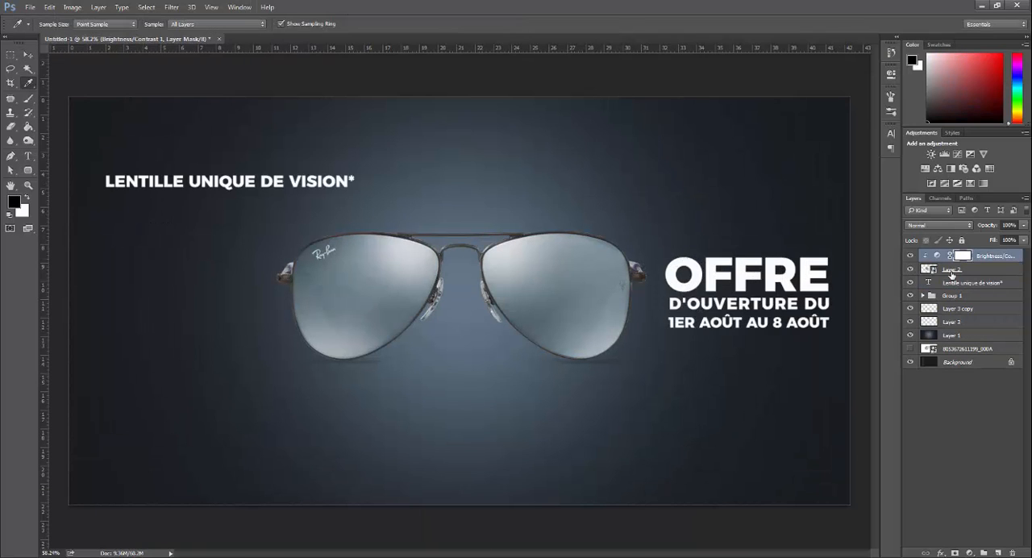
Step: Group the sunglasses, their Brightness/Contrast adjustment and both shadow layers, and name the group LENS
{"action": "left_click", "coordinate": [960, 272]}
{"action": "left_click", "coordinate": [968, 310]}
{"action": "left_click", "coordinate": [970, 322], "text": "shift"}
{"action": "left_click_drag", "start_coordinate": [972, 312], "coordinate": [970, 276]}
{"action": "left_click", "coordinate": [985, 256]}
{"action": "left_click", "coordinate": [972, 297], "text": "shift"}
{"action": "key", "text": "ctrl+g"}
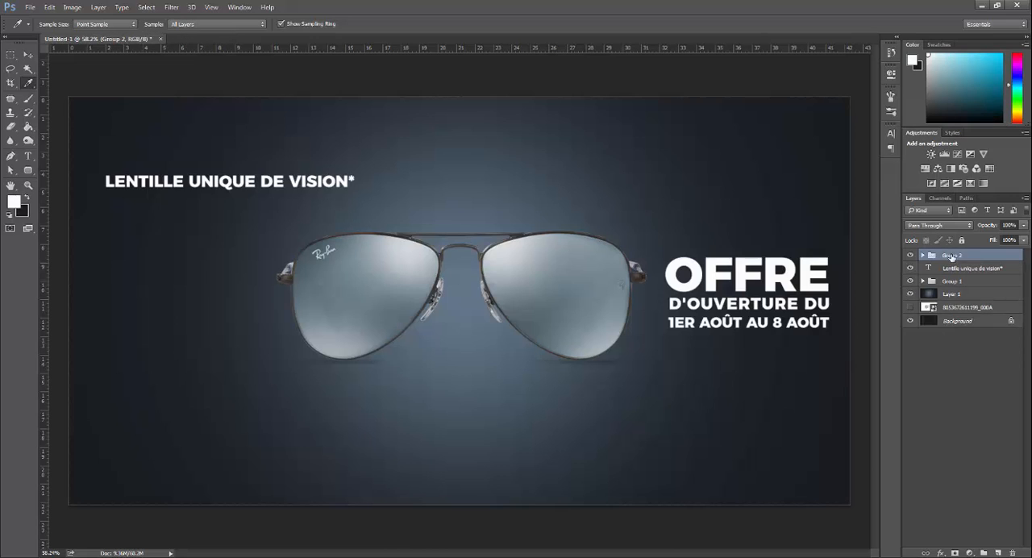
{"action": "key", "text": "Return"}
Step: Move the sunglasses toward the banner's left side and the offer text group down and left, to the lower right of the glasses
{"action": "left_click_drag", "start_coordinate": [575, 316], "coordinate": [451, 319]}
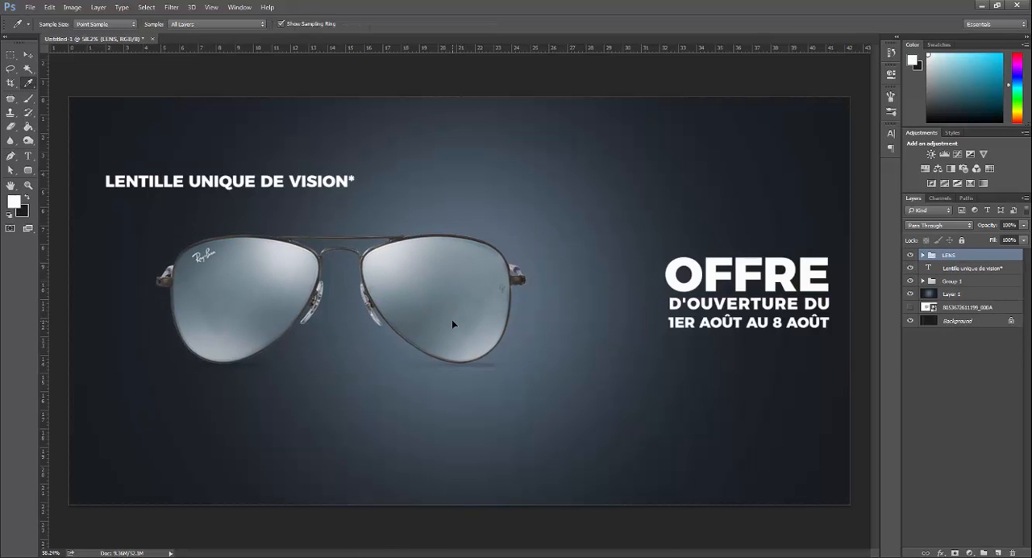
{"action": "left_click", "coordinate": [959, 283]}
{"action": "key", "text": "ctrl+t"}
{"action": "left_click_drag", "start_coordinate": [793, 284], "coordinate": [717, 351]}
{"action": "key", "text": "Return"}
Step: Change the font of "LENTILLE UNIQUE DE VISION*" to Helvetica LT Std Roman
{"action": "left_click", "coordinate": [973, 270]}
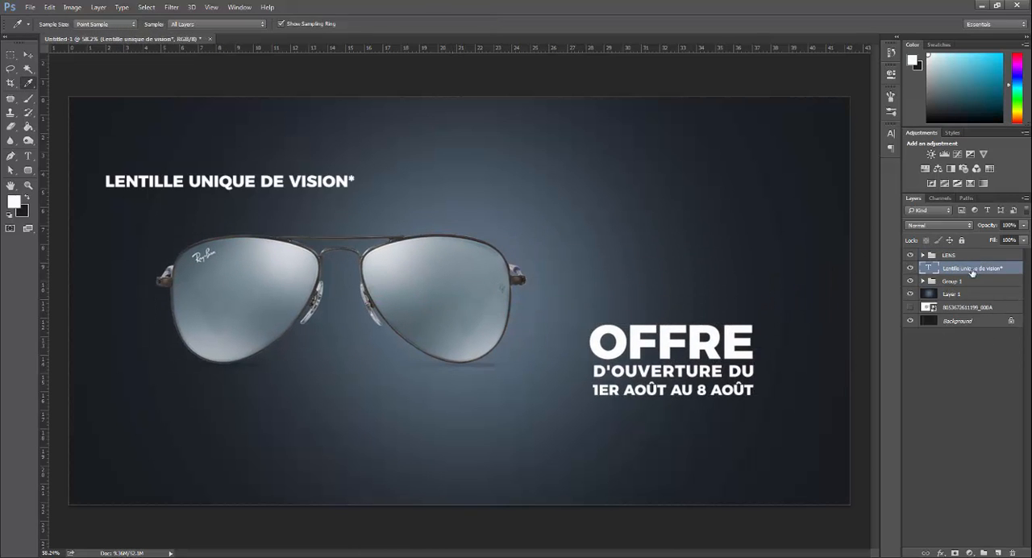
{"action": "key", "text": "t"}
{"action": "left_click", "coordinate": [228, 183]}
{"action": "key", "text": "ctrl+a"}
{"action": "left_click", "coordinate": [93, 24]}
{"action": "type", "text": "he"}
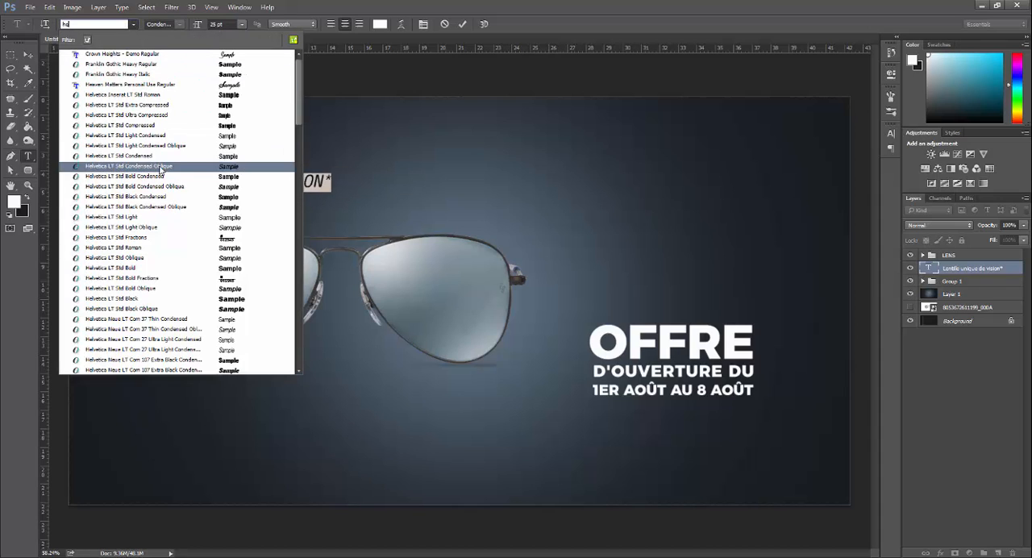
{"action": "left_click", "coordinate": [158, 246]}
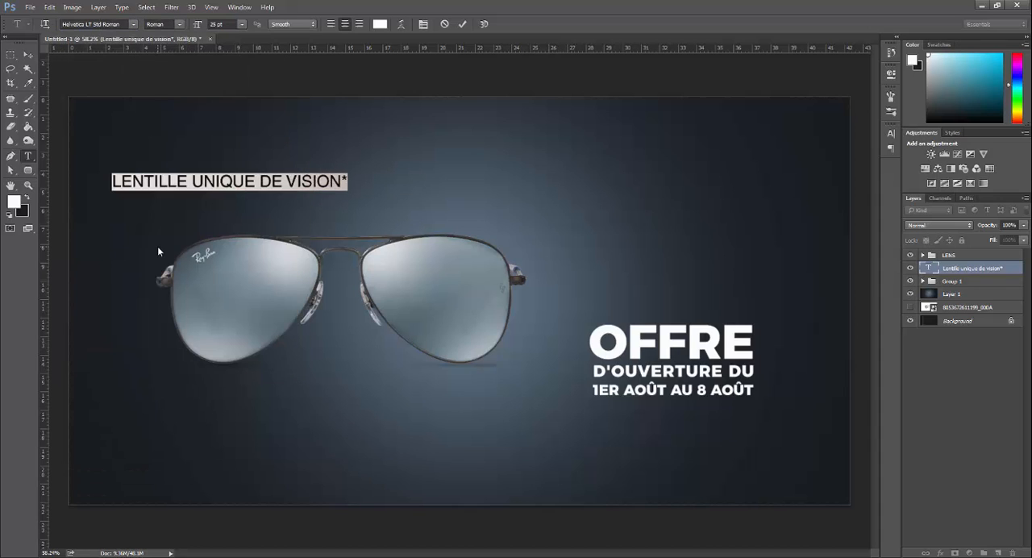
Step: Move "LENTILLE UNIQUE DE VISION*" to the right of the sunglasses above "OFFRE" and enlarge it
{"action": "key", "text": "ctrl+t"}
{"action": "left_click_drag", "start_coordinate": [192, 185], "coordinate": [635, 233]}
{"action": "left_click_drag", "start_coordinate": [793, 222], "coordinate": [822, 213]}
{"action": "key", "text": "Return"}
{"action": "key", "text": "shift+Right"}
{"action": "key", "text": "shift+Right"}
{"action": "key", "text": "shift+Right"}
{"action": "key", "text": "Down"}
{"action": "key", "text": "Down"}
{"action": "key", "text": "Down"}
{"action": "key", "text": "Down"}
{"action": "key", "text": "Down"}
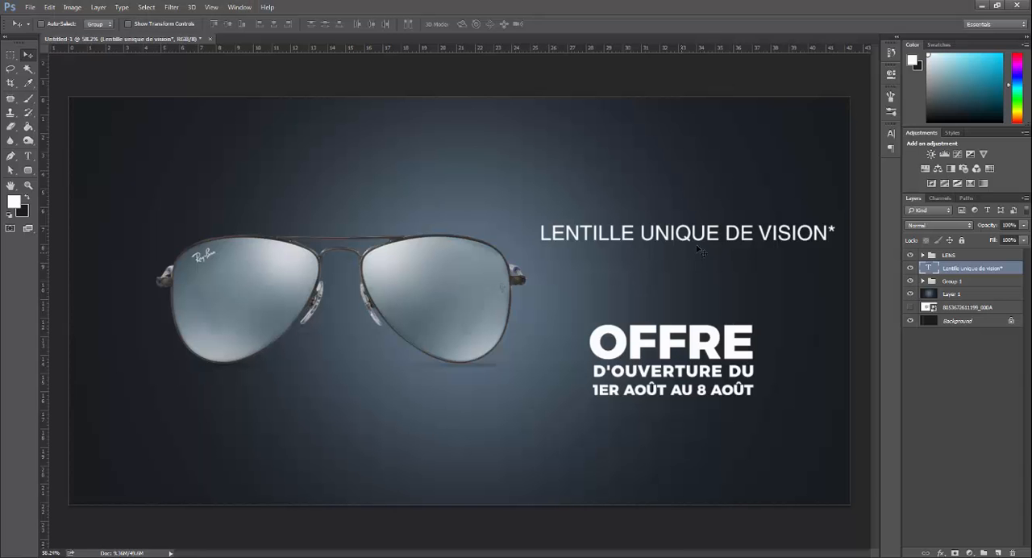
Step: Stretch "LENTILLE UNIQUE DE VISION*" taller while keeping its width
{"action": "key", "text": "ctrl+t"}
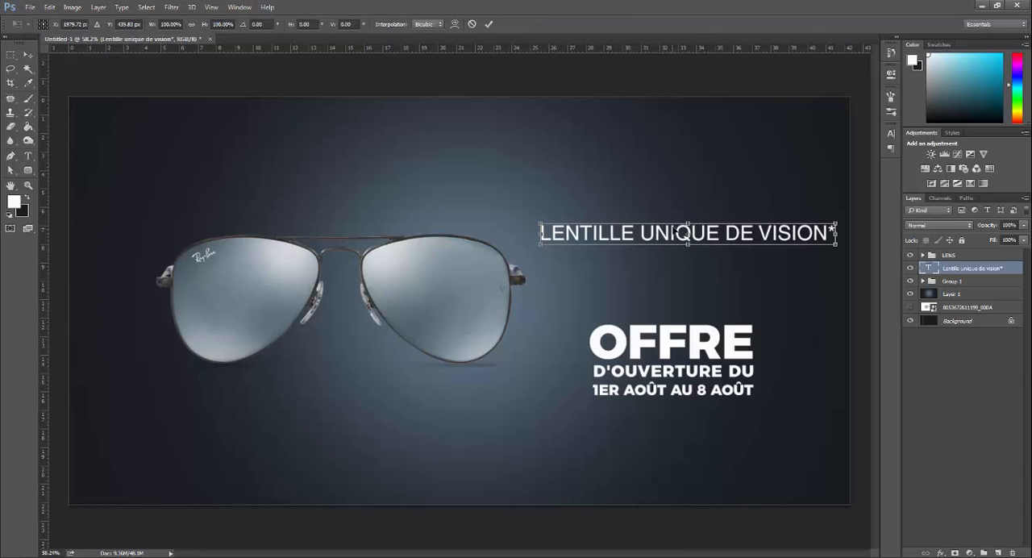
{"action": "mouse_move", "coordinate": [688, 224]}
{"action": "left_mouse_down"}
{"action": "mouse_move", "coordinate": [687, 201]}
{"action": "mouse_move", "coordinate": [689, 212]}
{"action": "left_mouse_up"}
{"action": "key", "text": "Return"}
Step: Nudge the LENS group further left to open space before the text
{"action": "left_click", "coordinate": [955, 257]}
{"action": "key", "text": "v"}
{"action": "key", "text": "shift+Left"}
{"action": "key", "text": "shift+Left"}
{"action": "key", "text": "shift+Left"}
{"action": "key", "text": "shift+Left"}
{"action": "key", "text": "shift+Left"}
{"action": "key", "text": "shift+Left"}
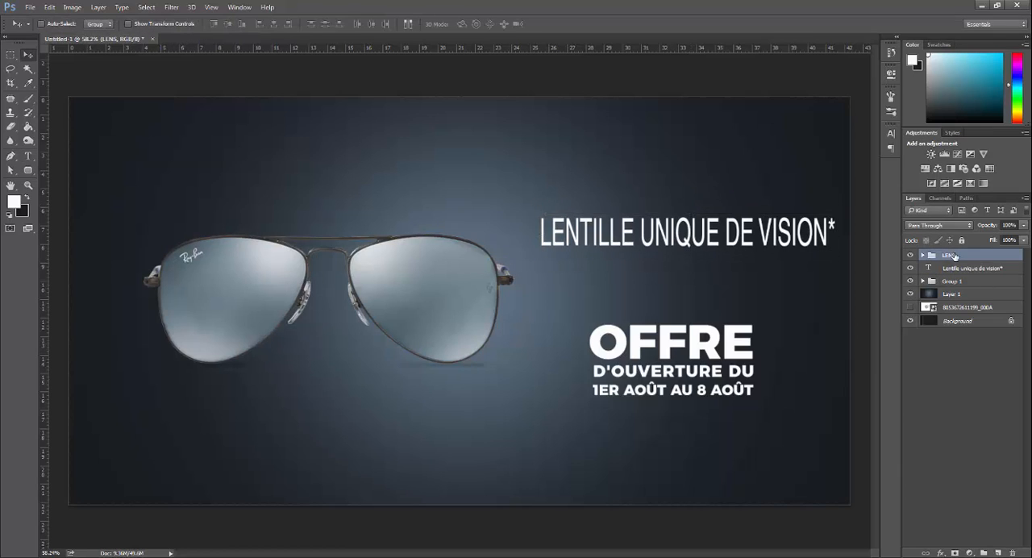
Step: Nudge "LENTILLE UNIQUE DE VISION*" down and left, closer to the sunglasses and the offer text
{"action": "left_click", "coordinate": [976, 270]}
{"action": "key", "text": "shift+Down"}
{"action": "key", "text": "shift+Down"}
{"action": "key", "text": "shift+Down"}
{"action": "key", "text": "shift+Down"}
{"action": "key", "text": "shift+Left"}
{"action": "key", "text": "shift+Left"}
{"action": "key", "text": "shift+Left"}
{"action": "key", "text": "shift+Left"}
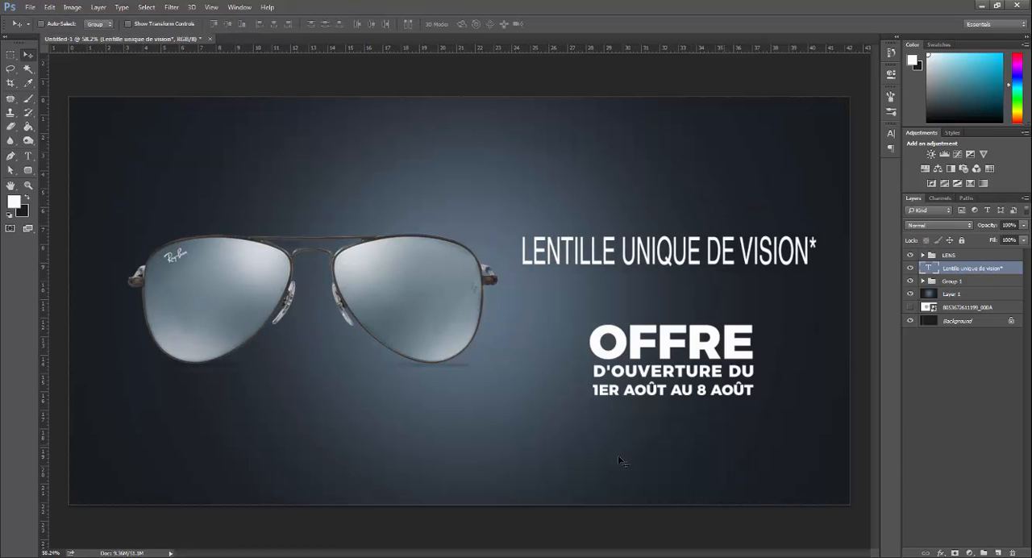
Step: Change the font of "OFFRE" to Helvetica LT Std Roman
{"action": "left_click", "coordinate": [922, 281]}
{"action": "left_click", "coordinate": [960, 294]}
{"action": "double_click", "coordinate": [937, 293]}
{"action": "left_click", "coordinate": [95, 23]}
{"action": "type", "text": "he"}
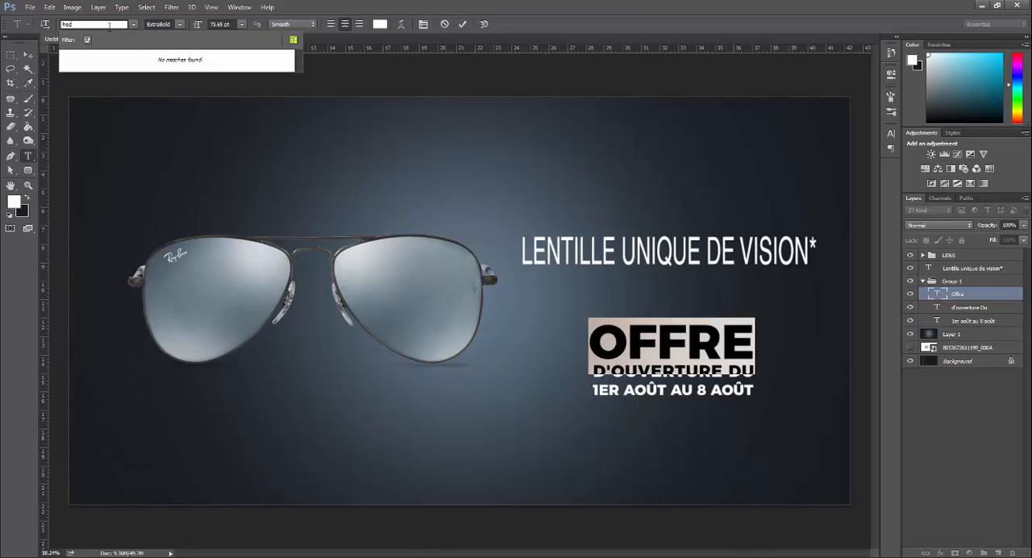
{"action": "left_click", "coordinate": [158, 250]}
{"action": "key", "text": "ctrl+Return"}
Step: Enlarge "OFFRE" and move it up directly under "LENTILLE UNIQUE DE VISION*"
{"action": "key", "text": "ctrl+t"}
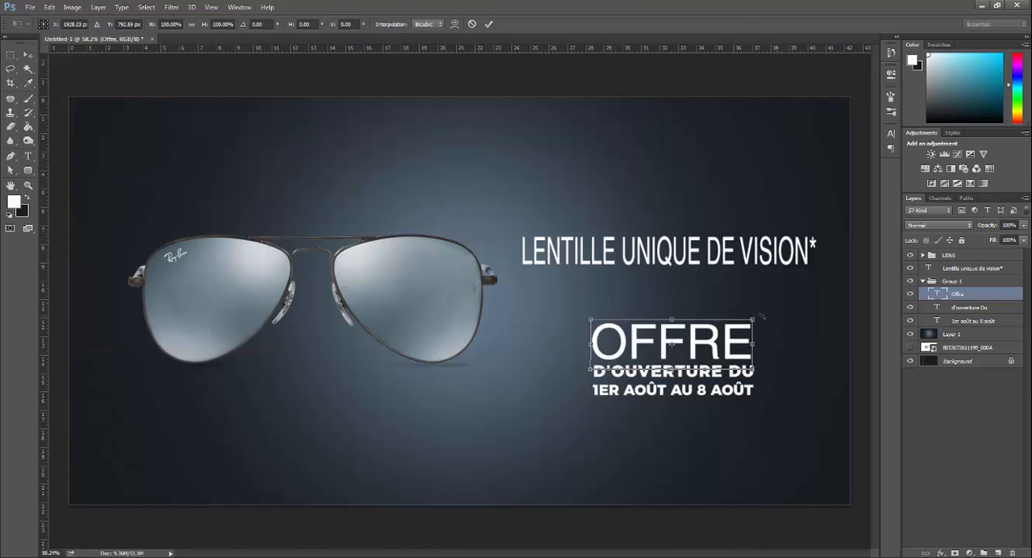
{"action": "left_click_drag", "start_coordinate": [754, 319], "coordinate": [790, 308]}
{"action": "left_click_drag", "start_coordinate": [724, 326], "coordinate": [720, 293]}
{"action": "key", "text": "Return"}
Step: Change the font of "D'OUVERTURE DU" to Helvetica LT Std Roman
{"action": "left_click", "coordinate": [676, 371]}
{"action": "key", "text": "ctrl+a"}
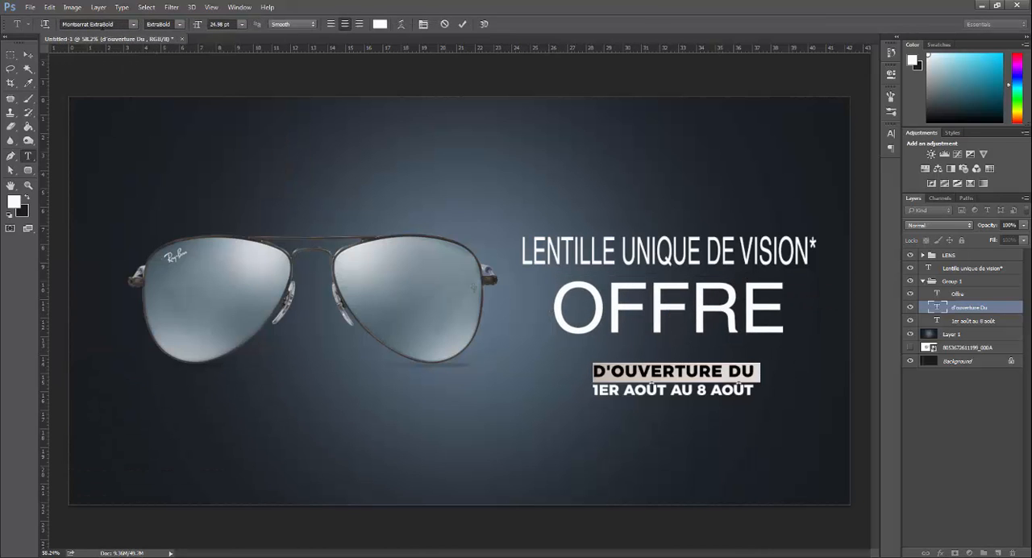
{"action": "left_click", "coordinate": [102, 25]}
{"action": "type", "text": "he"}
{"action": "left_click", "coordinate": [157, 248]}
{"action": "key", "text": "ctrl+Return"}
Step: Change the font of "1ER AOÛT AU 8 AOÛT" to Helvetica LT Std Roman
{"action": "left_click", "coordinate": [683, 391]}
{"action": "key", "text": "ctrl+a"}
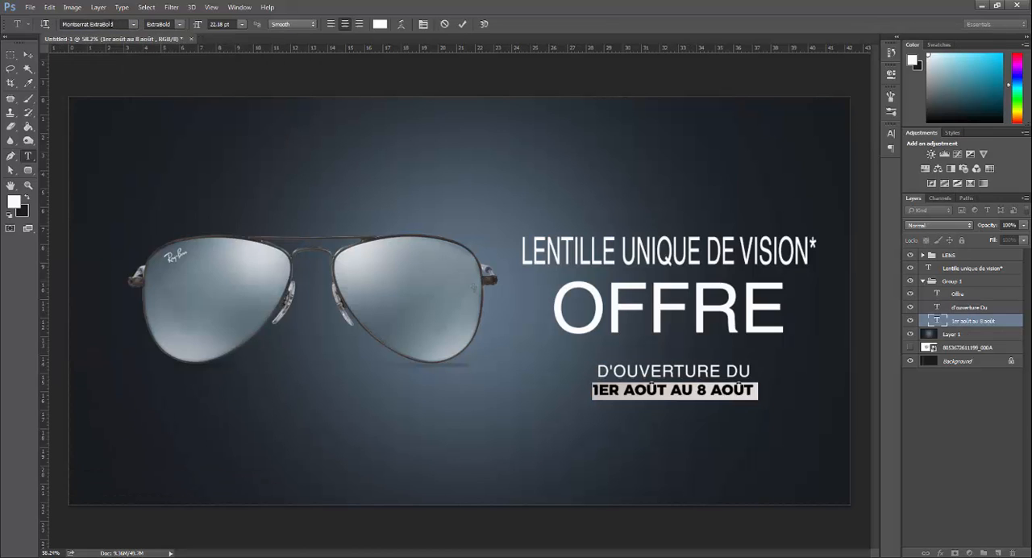
{"action": "left_click", "coordinate": [95, 24]}
{"action": "type", "text": "he"}
{"action": "left_click", "coordinate": [141, 248]}
{"action": "key", "text": "ctrl+Return"}
Step: Enlarge "D'OUVERTURE DU" and the date line together to nearly the width of "OFFRE" and move them up beneath it
{"action": "left_click", "coordinate": [952, 310], "text": "shift"}
{"action": "key", "text": "ctrl+t"}
{"action": "left_click_drag", "start_coordinate": [751, 365], "coordinate": [788, 358]}
{"action": "key", "text": "Return"}
{"action": "key", "text": "shift+Up"}
{"action": "key", "text": "shift+Up"}
{"action": "key", "text": "shift+Up"}
{"action": "key", "text": "shift+Up"}
{"action": "key", "text": "shift+Up"}
{"action": "key", "text": "Left"}
{"action": "key", "text": "Left"}
{"action": "key", "text": "Left"}
{"action": "key", "text": "Left"}
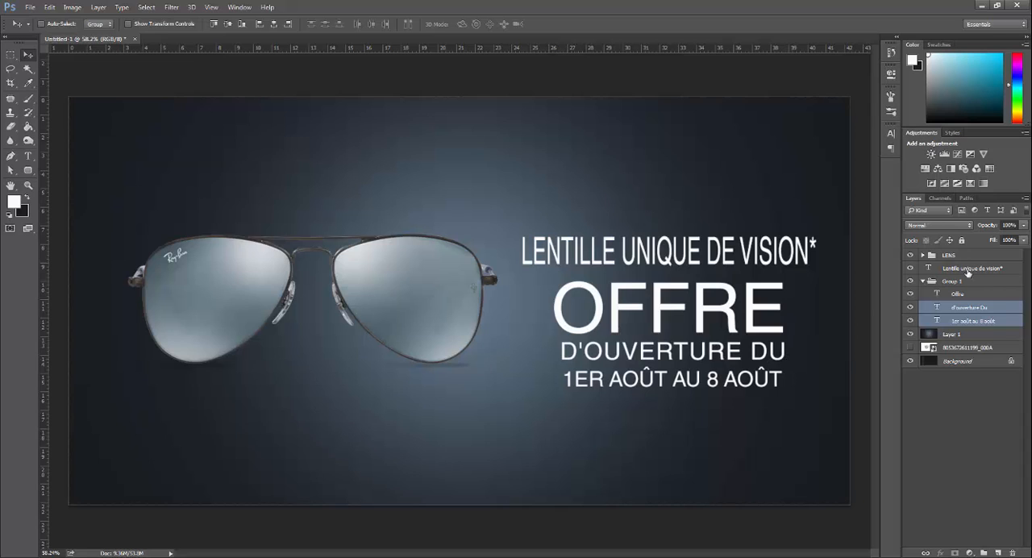
Step: Align "OFFRE", "D'OUVERTURE DU" and the date line on their horizontal centers
{"action": "left_click", "coordinate": [966, 271], "text": "shift"}
{"action": "left_click", "coordinate": [924, 281]}
{"action": "left_click", "coordinate": [924, 280]}
{"action": "left_click", "coordinate": [959, 293]}
{"action": "left_click", "coordinate": [972, 320], "text": "shift"}
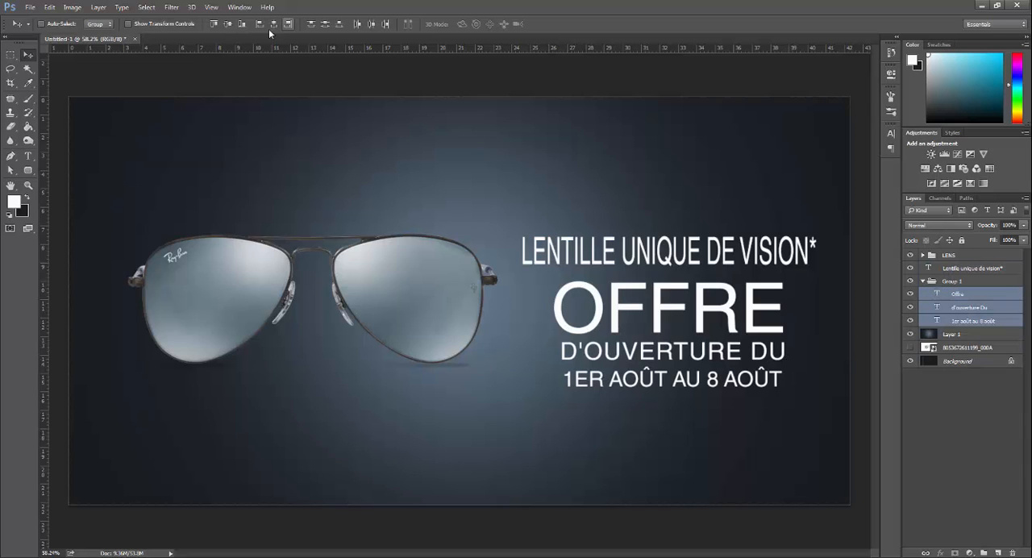
{"action": "left_click", "coordinate": [274, 23]}
{"action": "left_click", "coordinate": [924, 281]}
Step: Group the sunglasses, the lens text and the offer text together, and center the group vertically and horizontally on the background layer
{"action": "left_click", "coordinate": [924, 255]}
{"action": "scroll", "coordinate": [637, 350], "scroll_direction": "down", "scroll_amount": 4}
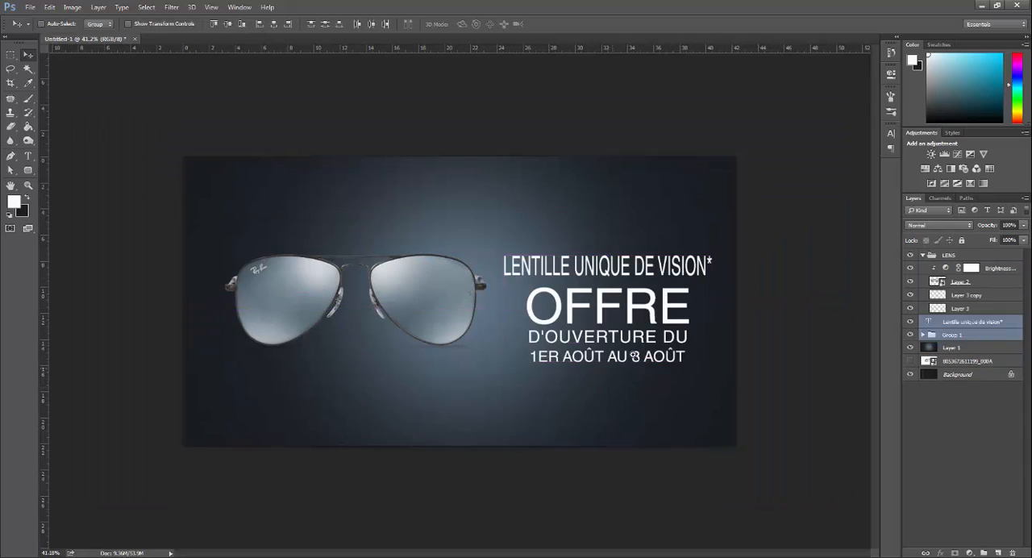
{"action": "scroll", "coordinate": [686, 345], "scroll_direction": "up", "scroll_amount": 4}
{"action": "scroll", "coordinate": [669, 270], "scroll_direction": "down", "scroll_amount": 2}
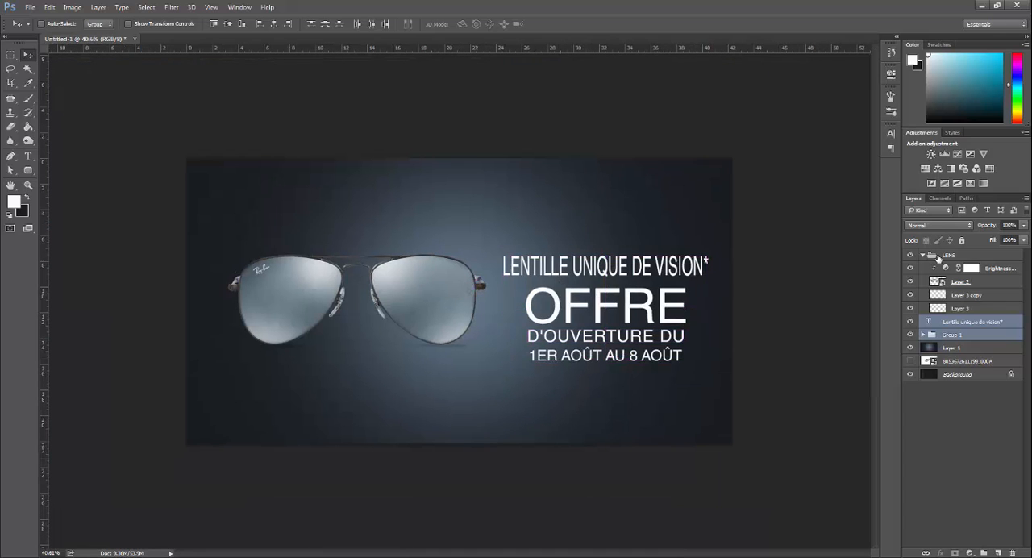
{"action": "left_click", "coordinate": [923, 255]}
{"action": "left_click", "coordinate": [952, 257]}
{"action": "left_click", "coordinate": [957, 280], "text": "shift"}
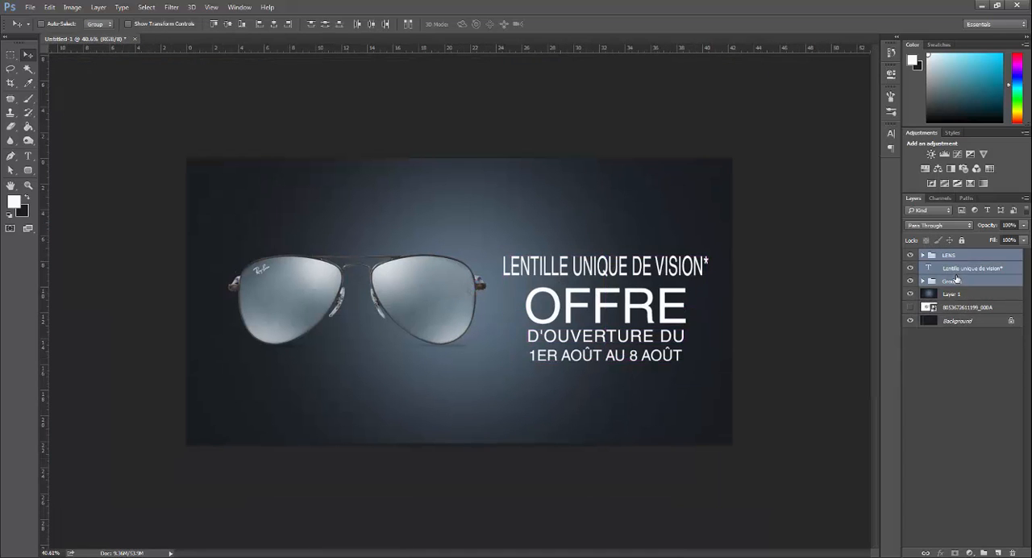
{"action": "key", "text": "ctrl+g"}
{"action": "left_click", "coordinate": [954, 268], "text": "ctrl"}
{"action": "left_click", "coordinate": [228, 24]}
{"action": "left_click", "coordinate": [274, 23]}
Step: Hide the offer text group and the "Lentille unique de vision*" layer inside the combined group
{"action": "left_click", "coordinate": [924, 255]}
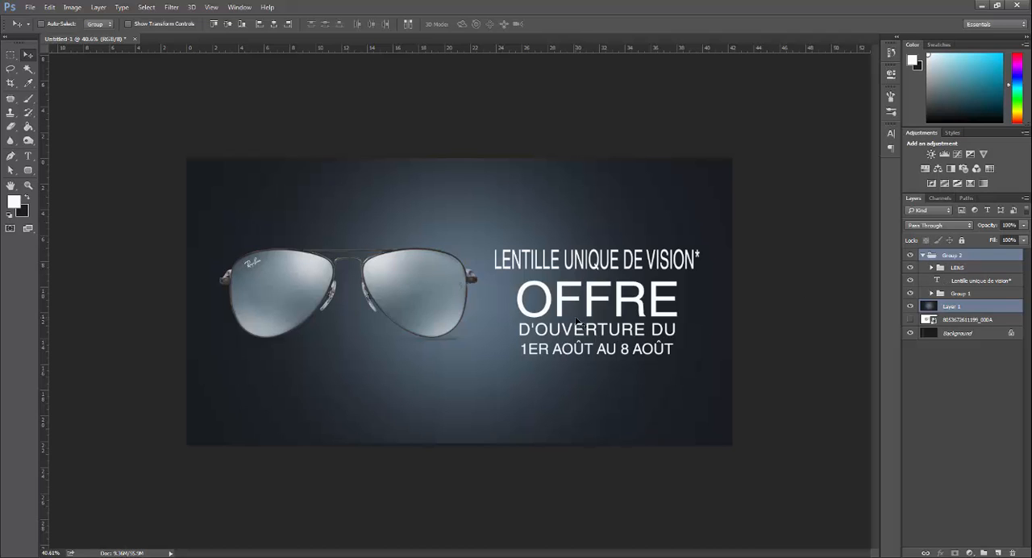
{"action": "left_click", "coordinate": [911, 293]}
{"action": "left_click", "coordinate": [910, 280]}
Step: Center the LENS group vertically and horizontally on the glowing background layer
{"action": "left_click", "coordinate": [957, 269]}
{"action": "key", "text": "ctrl+t"}
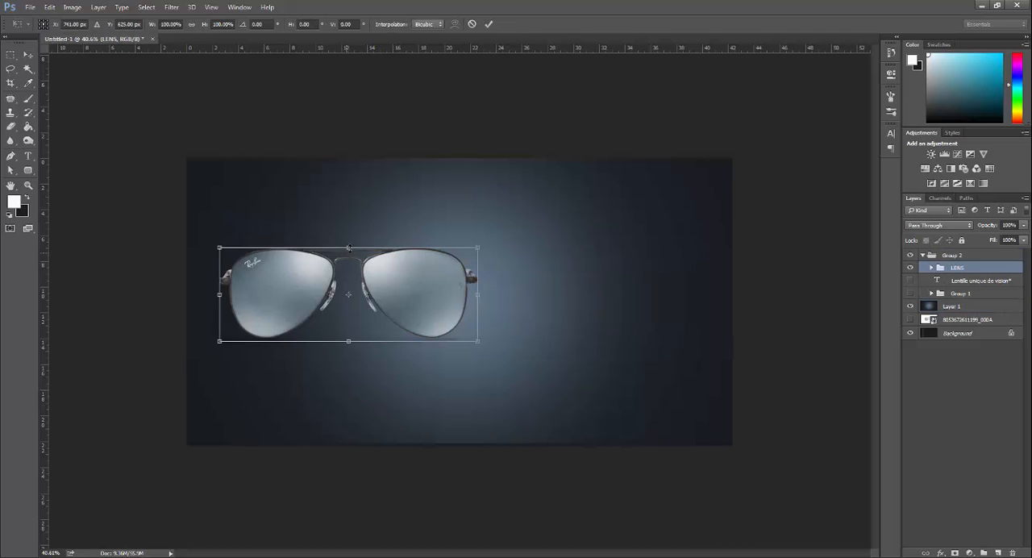
{"action": "key", "text": "Escape"}
{"action": "left_click", "coordinate": [956, 307], "text": "ctrl"}
{"action": "left_click", "coordinate": [229, 23]}
{"action": "left_click", "coordinate": [274, 23]}
Step: Enlarge the centered sunglasses proportionally
{"action": "left_click", "coordinate": [958, 268]}
{"action": "key", "text": "ctrl+t"}
{"action": "left_click_drag", "start_coordinate": [588, 254], "coordinate": [547, 209]}
{"action": "key", "text": "Return"}
Step: Show the "Lentille unique de vision*" layer and enlarge it above the sunglasses to about 26.75 cm wide
{"action": "left_click", "coordinate": [910, 281]}
{"action": "left_click", "coordinate": [959, 280]}
{"action": "key", "text": "ctrl+t"}
{"action": "left_click_drag", "start_coordinate": [575, 199], "coordinate": [645, 188]}
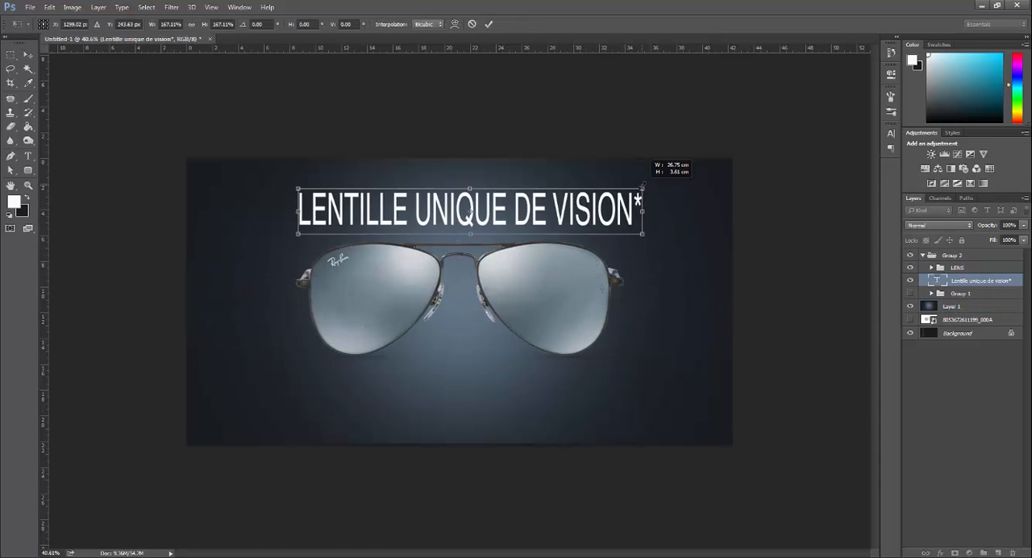
{"action": "key", "text": "Return"}
Step: Replace the stretched headline with freshly pasted "Lentille unique de vision*" text above the sunglasses
{"action": "key", "text": "t"}
{"action": "left_click", "coordinate": [481, 218]}
{"action": "key", "text": "ctrl+a"}
{"action": "key", "text": "BackSpace"}
{"action": "left_click", "coordinate": [419, 214]}
{"action": "type", "text": "Lentille unique de vision*"}
{"action": "key", "text": "ctrl+Return"}
Step: Enlarge the new headline until it is slightly wider than the sunglasses and position it above them
{"action": "key", "text": "ctrl+t"}
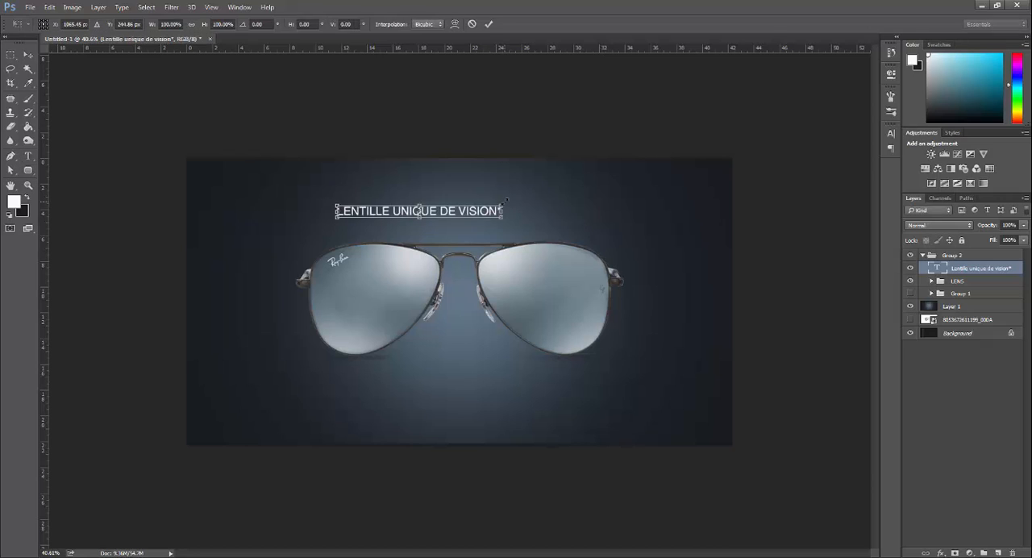
{"action": "left_click_drag", "start_coordinate": [503, 202], "coordinate": [603, 181]}
{"action": "left_click_drag", "start_coordinate": [509, 216], "coordinate": [559, 216]}
{"action": "key", "text": "Return"}
Step: Try to align the horizontal centers of the headline and the LENS group, and undo the alignment
{"action": "left_click", "coordinate": [972, 281], "text": "ctrl"}
{"action": "left_click", "coordinate": [29, 55]}
{"action": "left_click", "coordinate": [275, 24]}
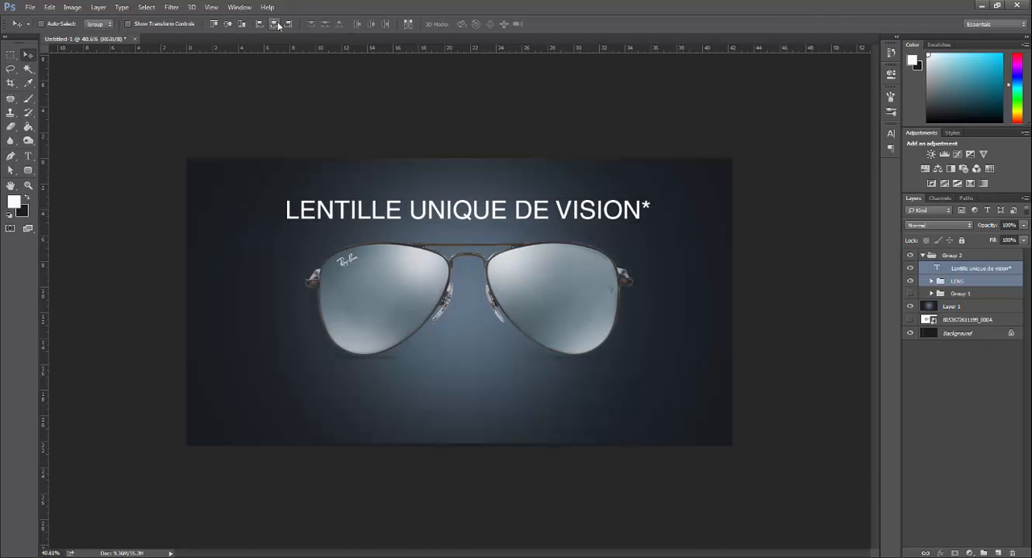
{"action": "key", "text": "ctrl+z"}
{"action": "left_click", "coordinate": [976, 280]}
{"action": "left_click", "coordinate": [976, 272], "text": "ctrl"}
{"action": "left_click", "coordinate": [275, 24]}
{"action": "key", "text": "ctrl+z"}
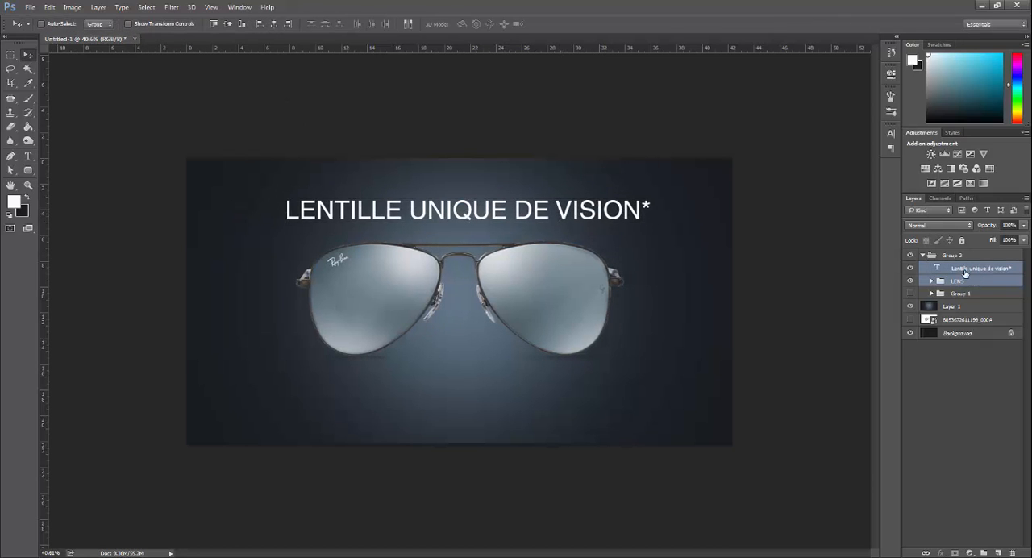
Step: Center the headline horizontally on the glowing background layer
{"action": "left_click", "coordinate": [966, 272]}
{"action": "left_click", "coordinate": [966, 306], "text": "ctrl"}
{"action": "left_click", "coordinate": [274, 24]}
Step: Set the headline's font to Helvetica LT Std Oblique
{"action": "double_click", "coordinate": [937, 267]}
{"action": "left_click", "coordinate": [133, 24]}
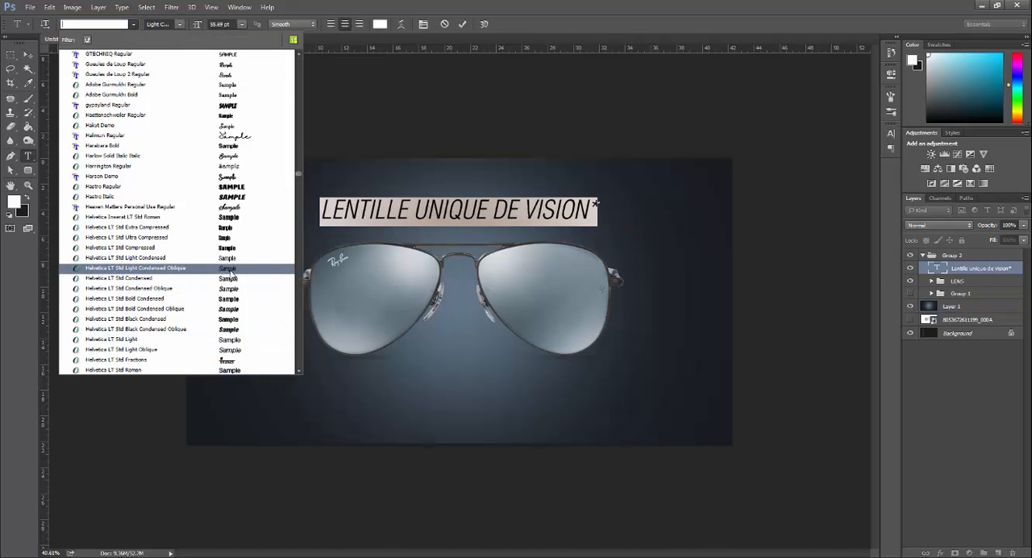
{"action": "scroll", "coordinate": [231, 307], "scroll_direction": "down", "scroll_amount": 1}
{"action": "left_click", "coordinate": [227, 328]}
{"action": "left_click", "coordinate": [966, 306], "text": "ctrl"}
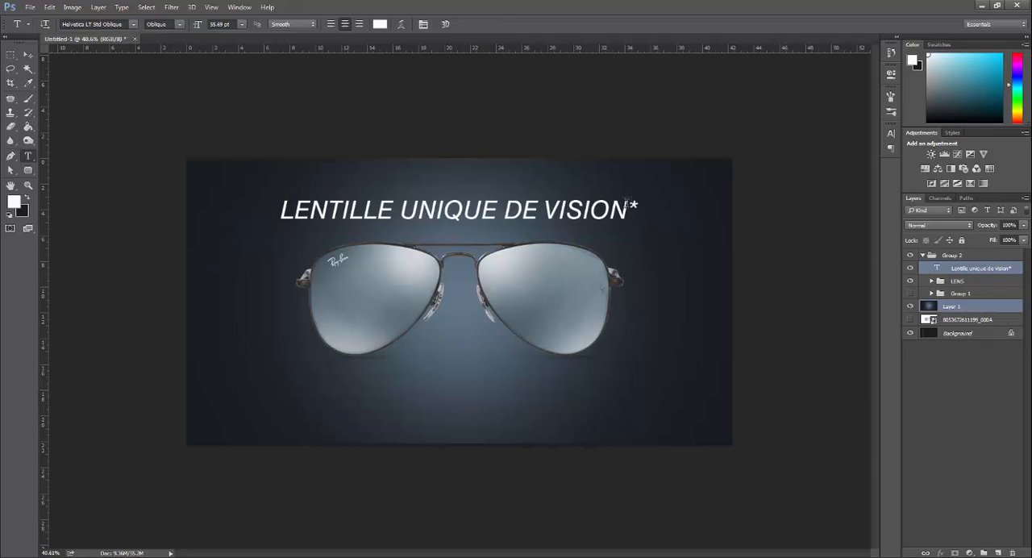
{"action": "key", "text": "v"}
Step: Show the offer text group, scale it down and place it below the sunglasses
{"action": "left_click", "coordinate": [960, 294]}
{"action": "key", "text": "ctrl+t"}
{"action": "left_click_drag", "start_coordinate": [659, 299], "coordinate": [515, 373]}
{"action": "key", "text": "Return"}
Step: Center the text layers inside the offer group horizontally on the glowing background layer
{"action": "left_click", "coordinate": [931, 294]}
{"action": "left_click", "coordinate": [966, 306]}
{"action": "left_click", "coordinate": [968, 348], "text": "ctrl"}
{"action": "left_click", "coordinate": [274, 24]}
Step: Move the text "1er août au 8 août" into the "d'ouverture Du" line so that both form one line
{"action": "left_click", "coordinate": [982, 321]}
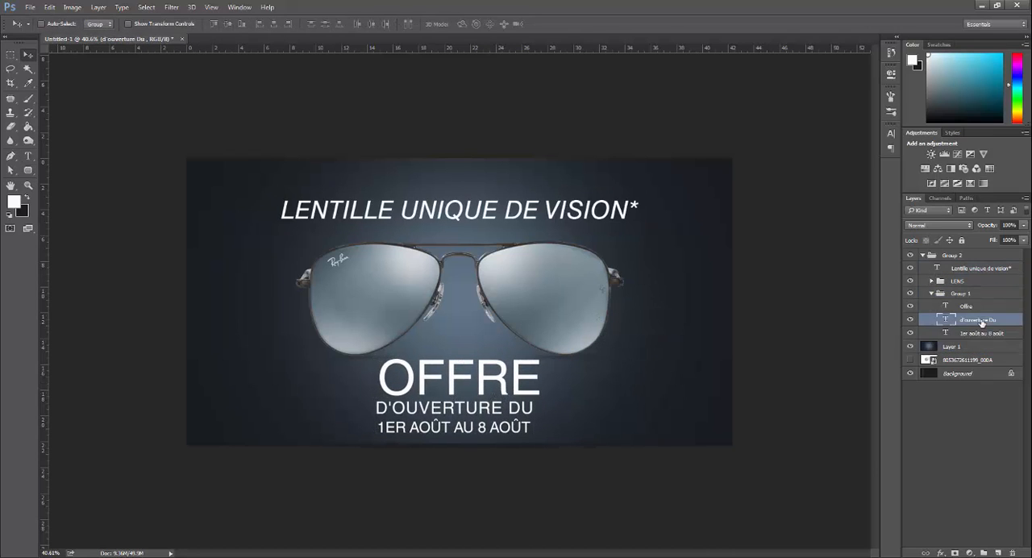
{"action": "key", "text": "t"}
{"action": "left_click", "coordinate": [518, 428]}
{"action": "key", "text": "ctrl+a"}
{"action": "key", "text": "ctrl+x"}
{"action": "key", "text": "ctrl+Return"}
{"action": "left_click", "coordinate": [536, 409]}
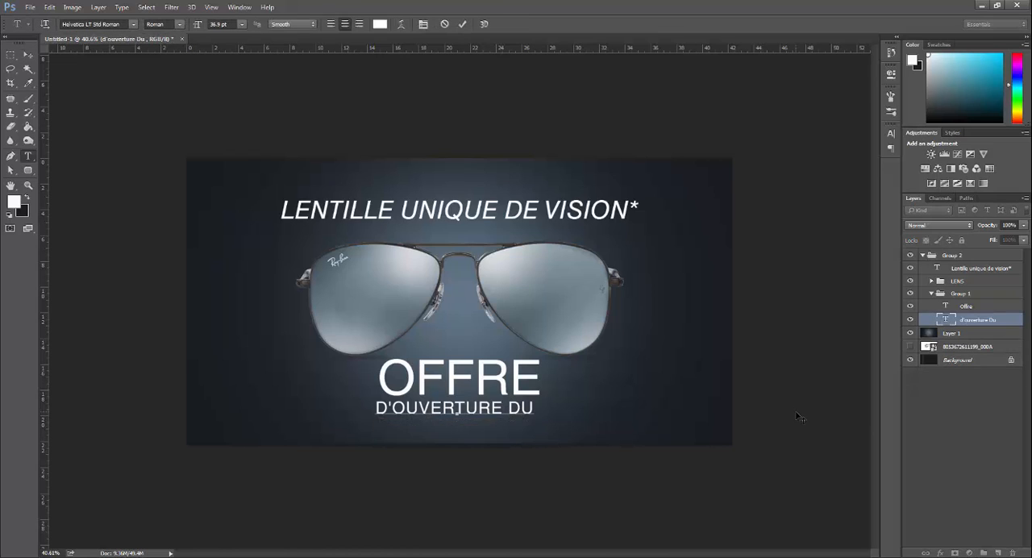
{"action": "key", "text": "ctrl+v"}
{"action": "key", "text": "ctrl+Return"}
Step: Center the combined "d'ouverture Du 1er août au 8 août" line horizontally on the background layer
{"action": "left_click", "coordinate": [972, 334], "text": "ctrl"}
{"action": "key", "text": "v"}
{"action": "left_click", "coordinate": [274, 24]}
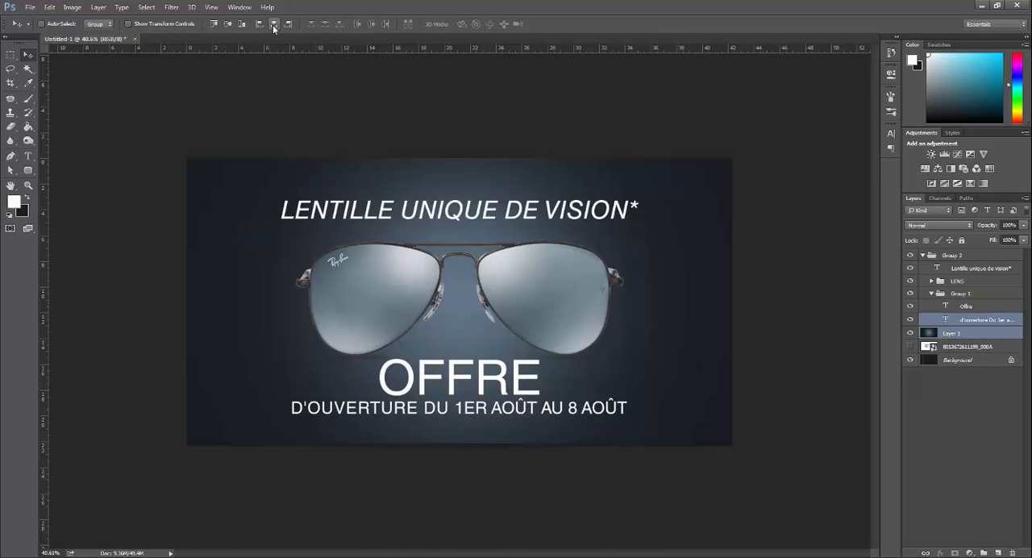
Step: Collapse the offer text group and nudge it down and slightly to the left
{"action": "left_click", "coordinate": [931, 294]}
{"action": "left_click", "coordinate": [956, 296]}
{"action": "key", "text": "shift+Down"}
{"action": "key", "text": "shift+Down"}
{"action": "key", "text": "shift+Left"}
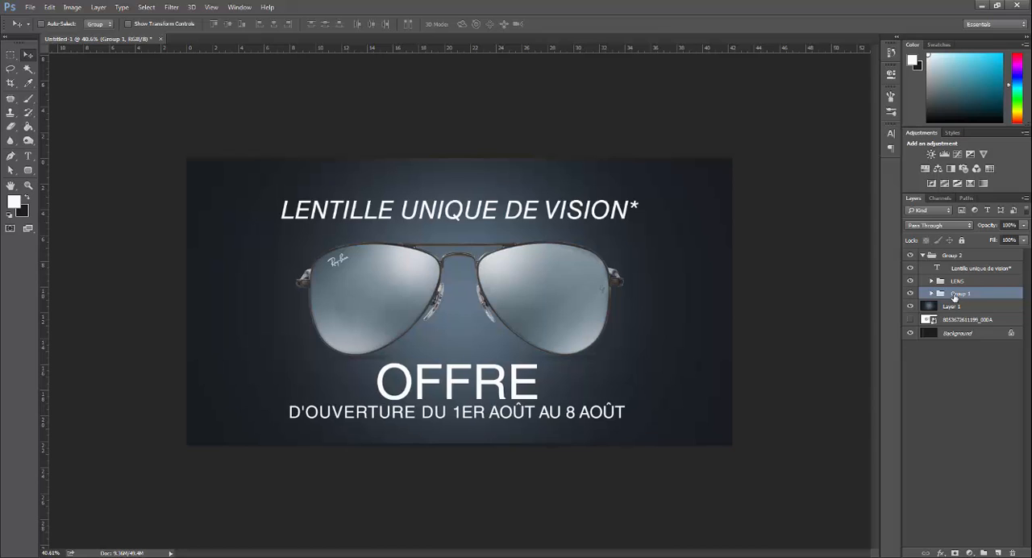
Step: Recolor the headline text with a light blue-gray sampled from the sunglasses' lens
{"action": "key", "text": "t"}
{"action": "left_click", "coordinate": [456, 218]}
{"action": "key", "text": "ctrl+a"}
{"action": "left_click", "coordinate": [380, 24]}
{"action": "left_click", "coordinate": [400, 265]}
{"action": "key", "text": "Return"}
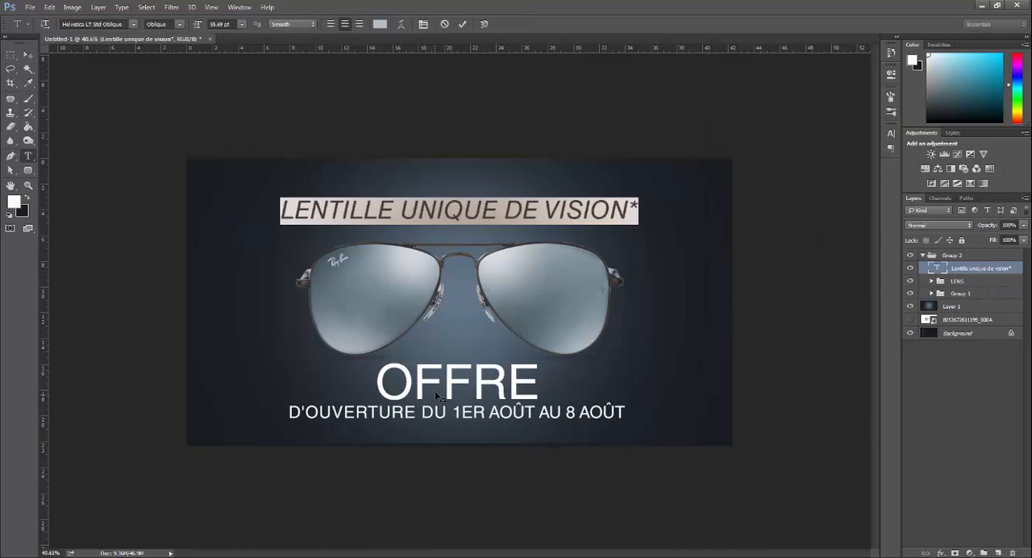
{"action": "key", "text": "ctrl+Return"}
Step: Recolor the "Offre" text with a light blue-gray sampled from the lens
{"action": "left_click", "coordinate": [435, 390]}
{"action": "key", "text": "ctrl+a"}
{"action": "left_click", "coordinate": [380, 24]}
{"action": "left_click", "coordinate": [399, 269]}
{"action": "key", "text": "Return"}
{"action": "key", "text": "ctrl+Return"}
Step: Recolor the opening-date line with the blue-gray #afbac0 sampled from the lens
{"action": "left_click", "coordinate": [387, 413]}
{"action": "key", "text": "ctrl+a"}
{"action": "left_click", "coordinate": [380, 23]}
{"action": "left_click", "coordinate": [401, 273]}
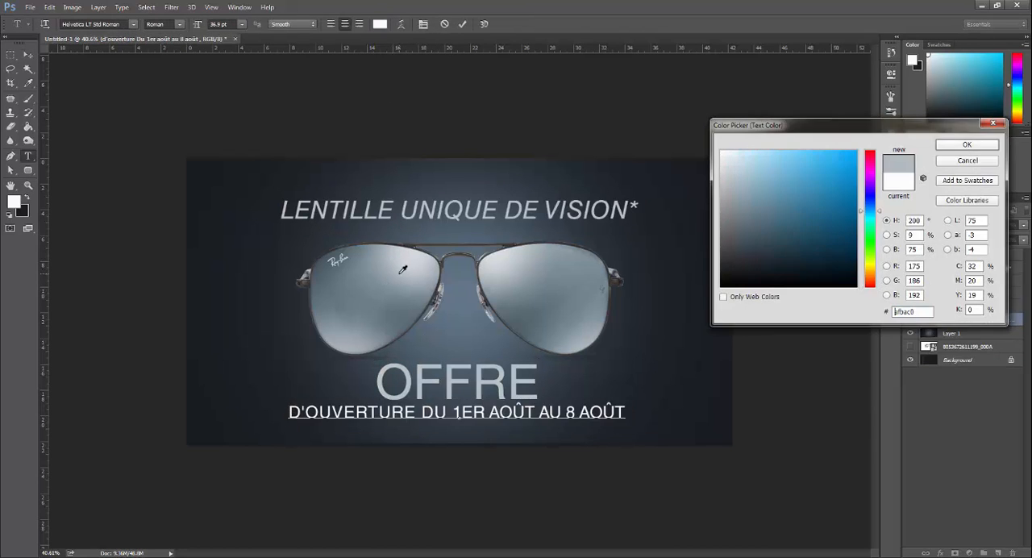
{"action": "key", "text": "Return"}
{"action": "key", "text": "ctrl+Return"}
Step: Scale the headline down above the sunglasses and set its font size to 32 pt
{"action": "left_click_drag", "start_coordinate": [445, 339], "coordinate": [468, 334]}
{"action": "left_click", "coordinate": [556, 184], "text": "ctrl"}
{"action": "key", "text": "ctrl+t"}
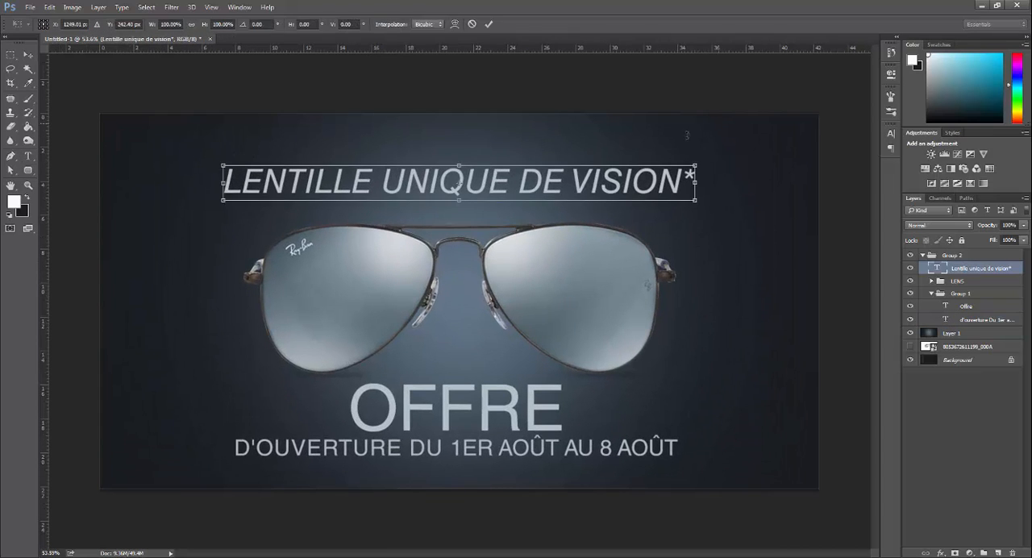
{"action": "left_click_drag", "start_coordinate": [697, 165], "coordinate": [596, 171]}
{"action": "key", "text": "Return"}
{"action": "mouse_move", "coordinate": [558, 222]}
{"action": "left_mouse_down"}
{"action": "mouse_move", "coordinate": [538, 224]}
{"action": "mouse_move", "coordinate": [550, 223]}
{"action": "left_mouse_up"}
{"action": "left_click", "coordinate": [487, 186]}
{"action": "key", "text": "ctrl+a"}
{"action": "left_click_drag", "start_coordinate": [232, 25], "coordinate": [4, 27]}
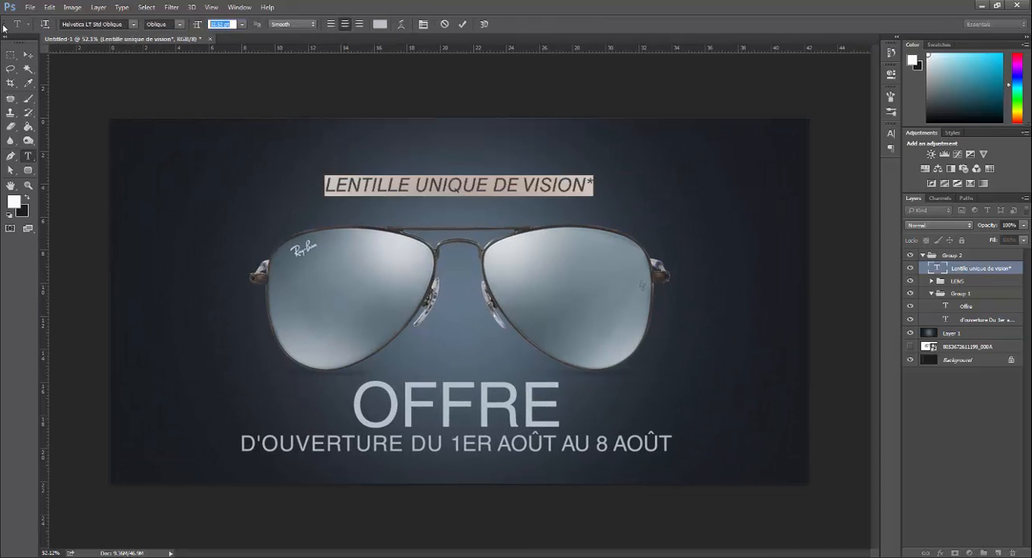
{"action": "type", "text": "32"}
{"action": "key", "text": "Return"}
{"action": "key", "text": "ctrl+Return"}
Step: Set the opening-date line's font size to 32 pt
{"action": "left_click", "coordinate": [516, 446]}
{"action": "key", "text": "ctrl+a"}
{"action": "type", "text": "32"}
{"action": "key", "text": "Return"}
{"action": "key", "text": "ctrl+Return"}
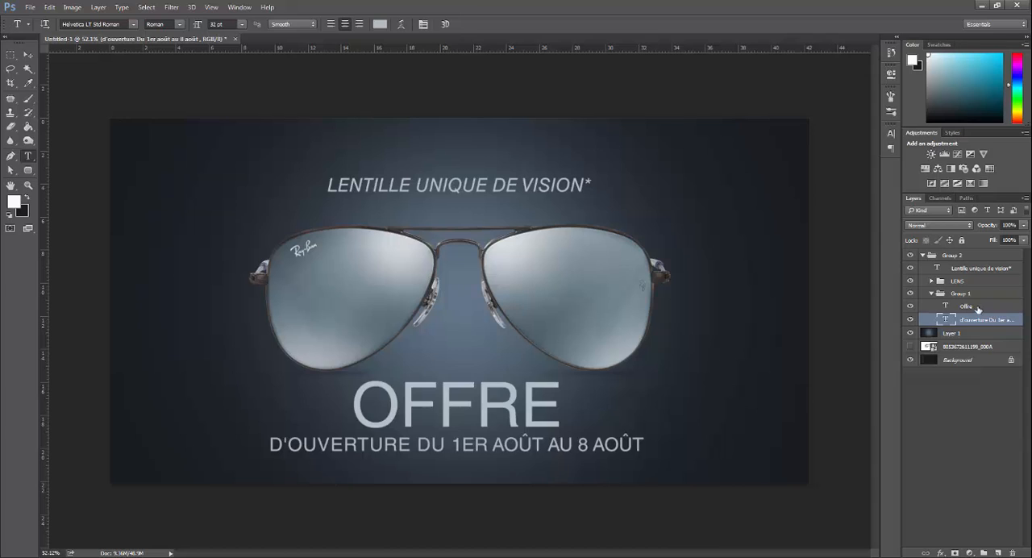
Step: Reduce the font size of the "Offre" text and nudge it upward away from the date line
{"action": "double_click", "coordinate": [946, 307]}
{"action": "left_click_drag", "start_coordinate": [233, 24], "coordinate": [2, 20]}
{"action": "type", "text": "3v"}
{"action": "key", "text": "shift+Up"}
{"action": "key", "text": "shift+Up"}
{"action": "key", "text": "shift+Up"}
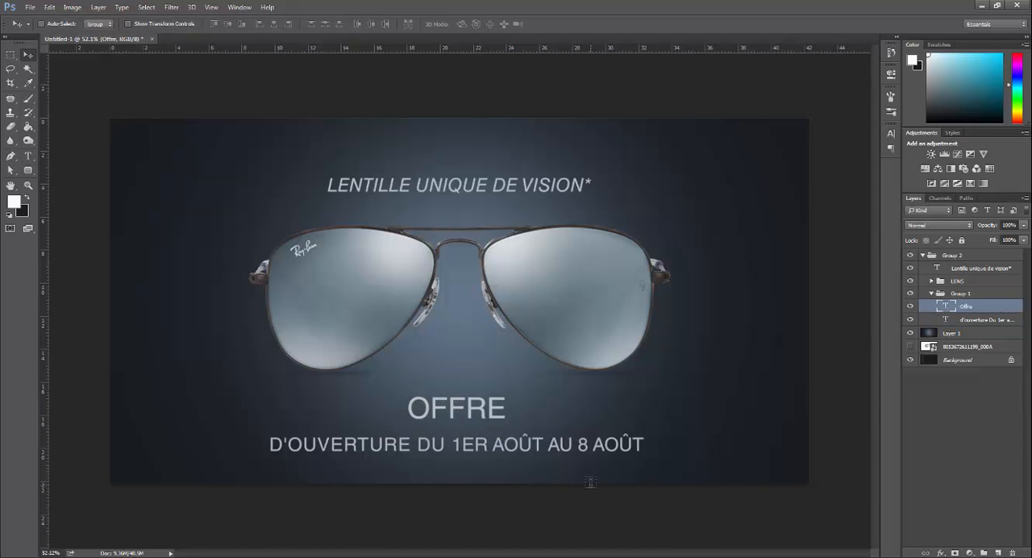
Step: Enlarge the "Offre" text moderately in proportion
{"action": "key", "text": "ctrl+t"}
{"action": "left_click_drag", "start_coordinate": [509, 387], "coordinate": [528, 378]}
{"action": "key", "text": "Return"}
Step: Center the "Offre" text, the opening-date line and the headline horizontally on the glowing background layer
{"action": "left_click", "coordinate": [968, 334], "text": "ctrl"}
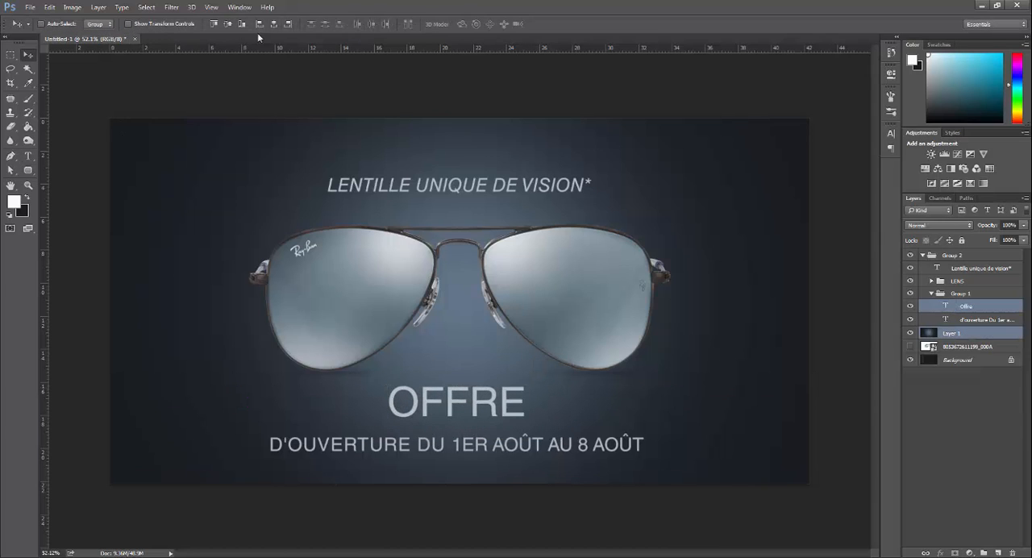
{"action": "left_click", "coordinate": [274, 24]}
{"action": "left_click", "coordinate": [972, 320]}
{"action": "left_click", "coordinate": [960, 334], "text": "ctrl"}
{"action": "left_click", "coordinate": [274, 24]}
{"action": "left_click", "coordinate": [965, 269]}
{"action": "left_click", "coordinate": [960, 333], "text": "ctrl"}
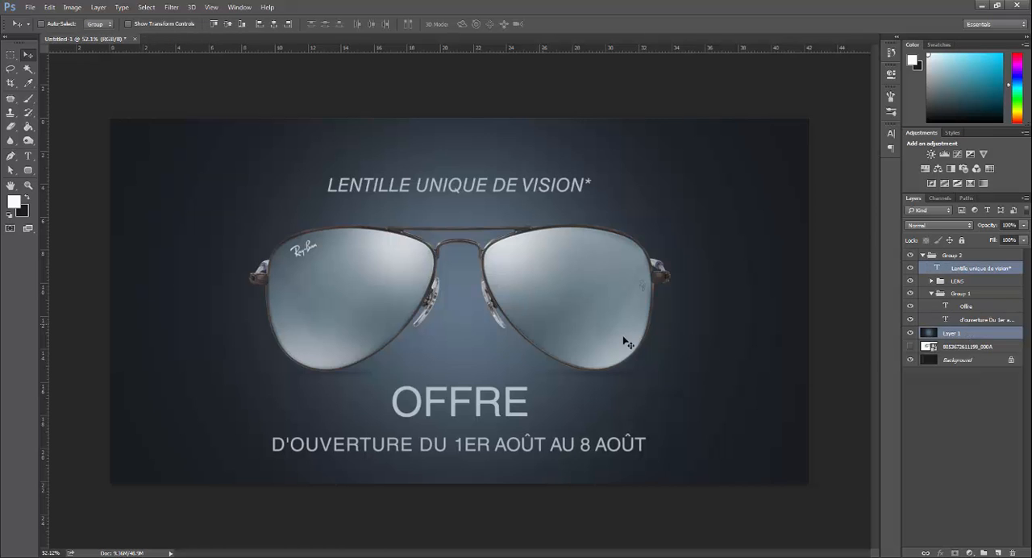
{"action": "scroll", "coordinate": [628, 343], "scroll_direction": "down", "scroll_amount": 1}
{"action": "scroll", "coordinate": [493, 350], "scroll_direction": "up", "scroll_amount": 2}
{"action": "scroll", "coordinate": [492, 350], "scroll_direction": "down", "scroll_amount": 1}
Step: Stamp all visible layers into a new top layer, apply brightness 5 and contrast 27 to it, and compare before and after
{"action": "left_click", "coordinate": [956, 256]}
{"action": "key", "text": "ctrl+alt+shift+e"}
{"action": "left_click", "coordinate": [73, 8]}
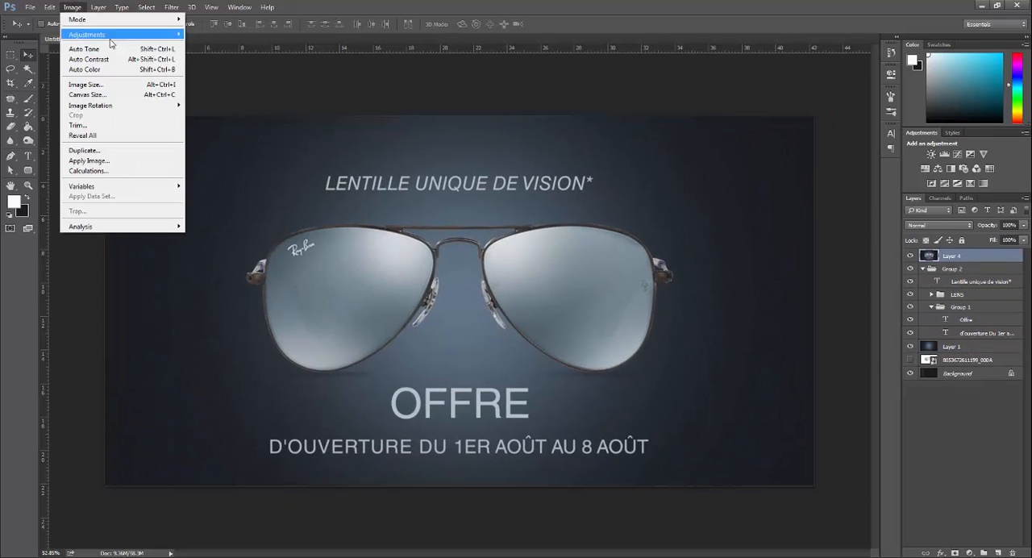
{"action": "left_click", "coordinate": [217, 35]}
{"action": "key", "text": "Return"}
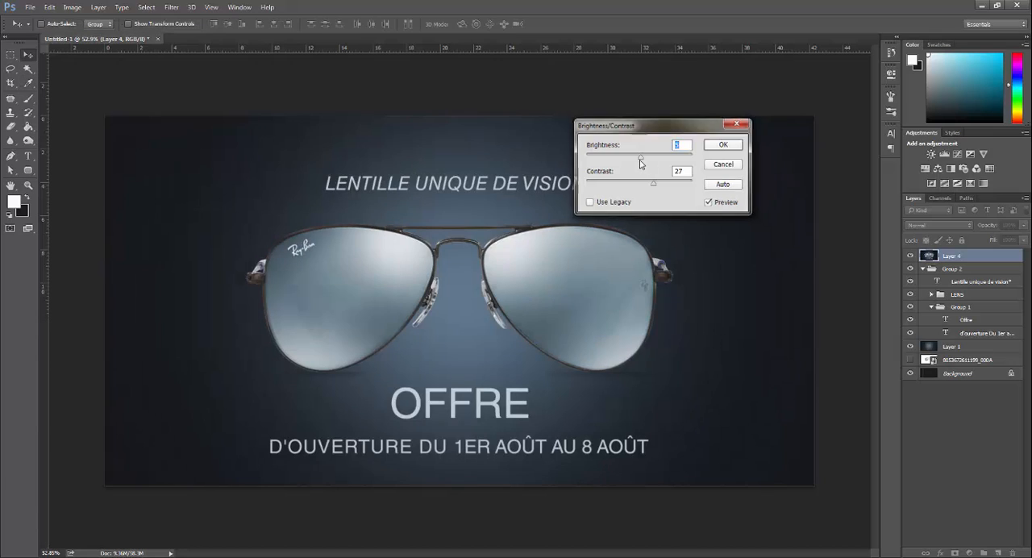
{"action": "left_click", "coordinate": [911, 256]}
{"action": "left_click", "coordinate": [910, 256]}
Step: Add a Hue/Saturation adjustment layer on top and slightly adjust the banner's colors
{"action": "scroll", "coordinate": [459, 300], "scroll_direction": "down", "scroll_amount": 1}
{"action": "left_click", "coordinate": [970, 553]}
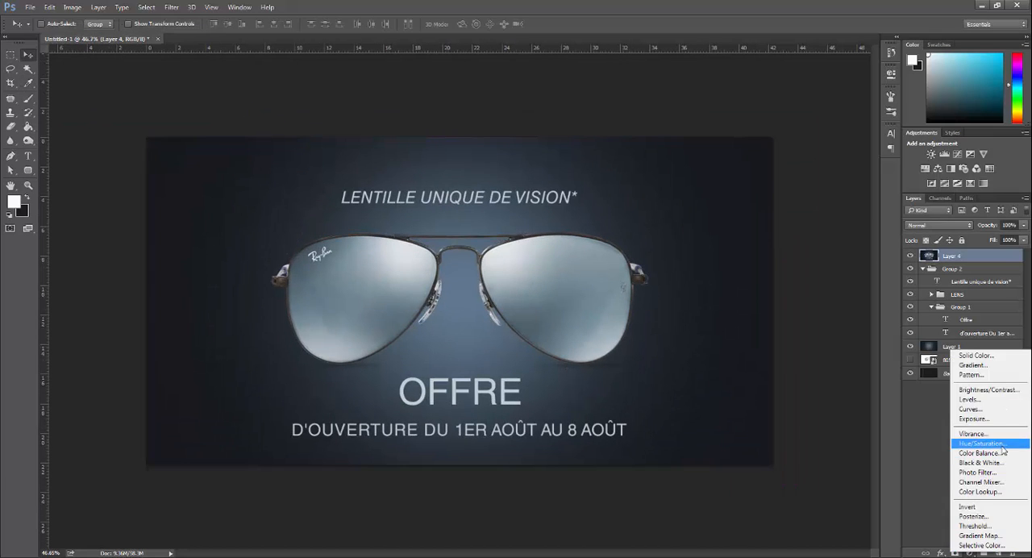
{"action": "left_click", "coordinate": [982, 443]}
{"action": "left_click_drag", "start_coordinate": [800, 184], "coordinate": [798, 188]}
{"action": "left_click", "coordinate": [860, 68]}
{"action": "scroll", "coordinate": [459, 301], "scroll_direction": "down", "scroll_amount": 1}
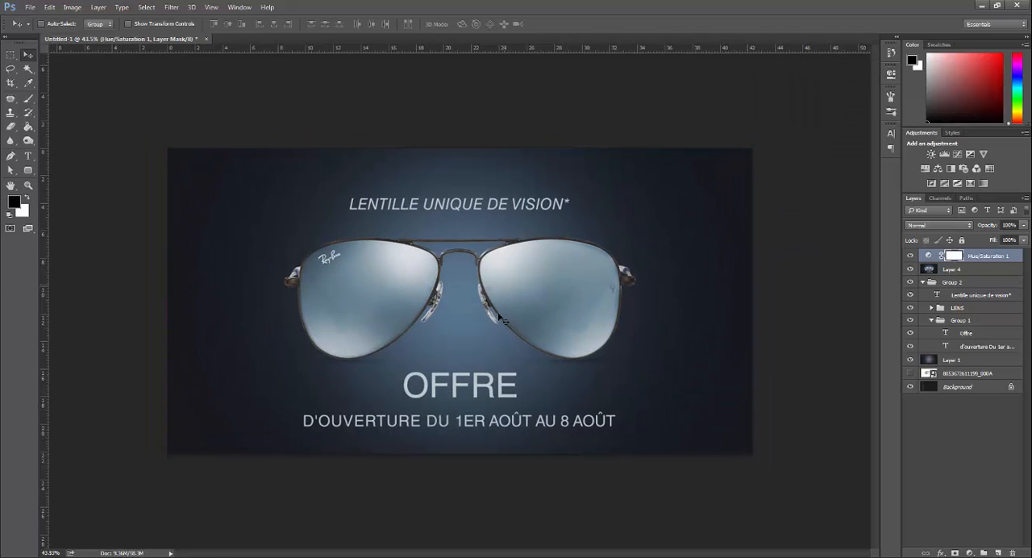
Step: Open Notepad and place its window beside the finished banner
{"action": "key", "text": "super"}
{"action": "left_click", "coordinate": [45, 320]}
{"action": "left_click_drag", "start_coordinate": [635, 66], "coordinate": [850, 97]}
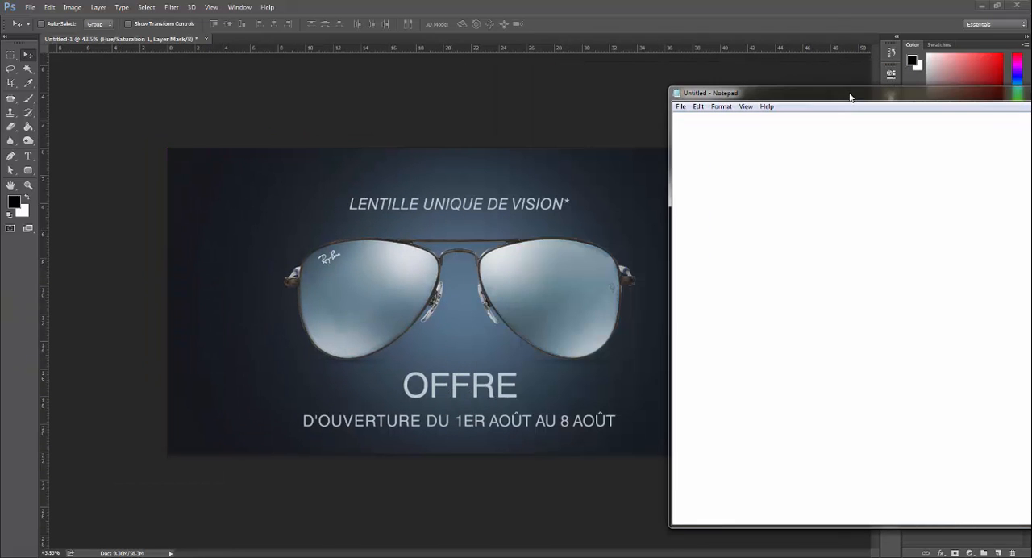
Step: Write "Hi Friends" and "Hope you all like my another small and easy clean" in a larger font, and move the window fully into view
{"action": "left_click", "coordinate": [721, 107]}
{"action": "left_click", "coordinate": [750, 145]}
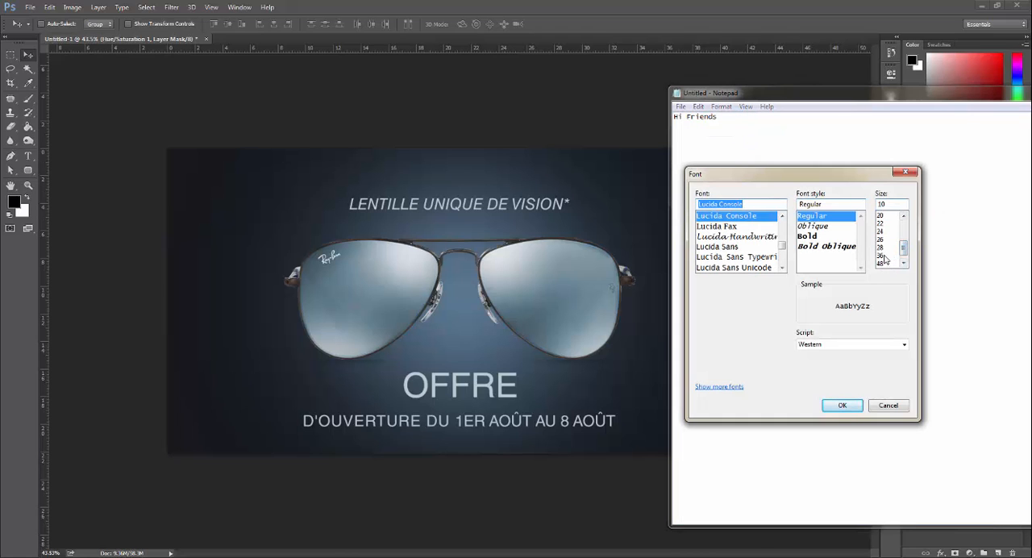
{"action": "left_click", "coordinate": [842, 406]}
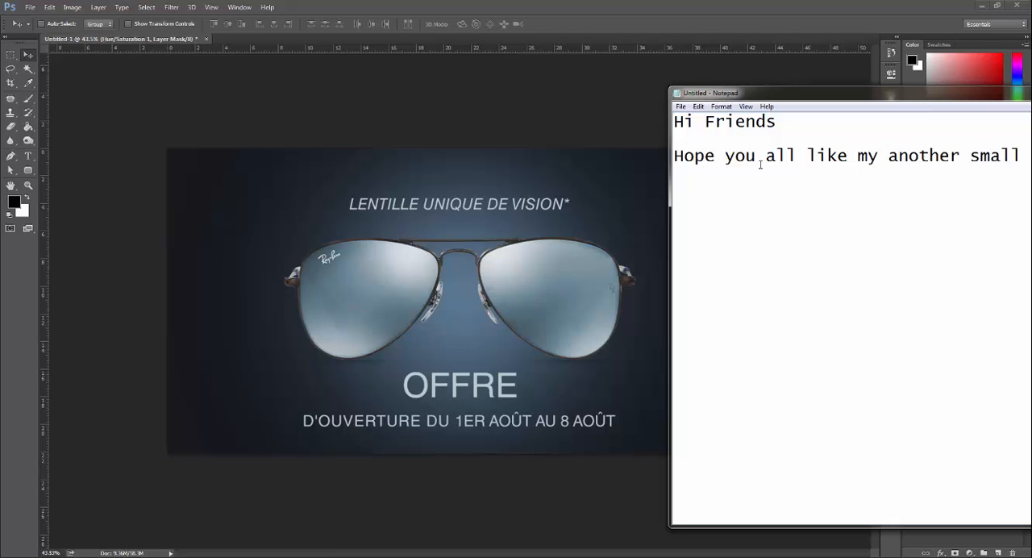
{"action": "left_click_drag", "start_coordinate": [882, 98], "coordinate": [762, 96]}
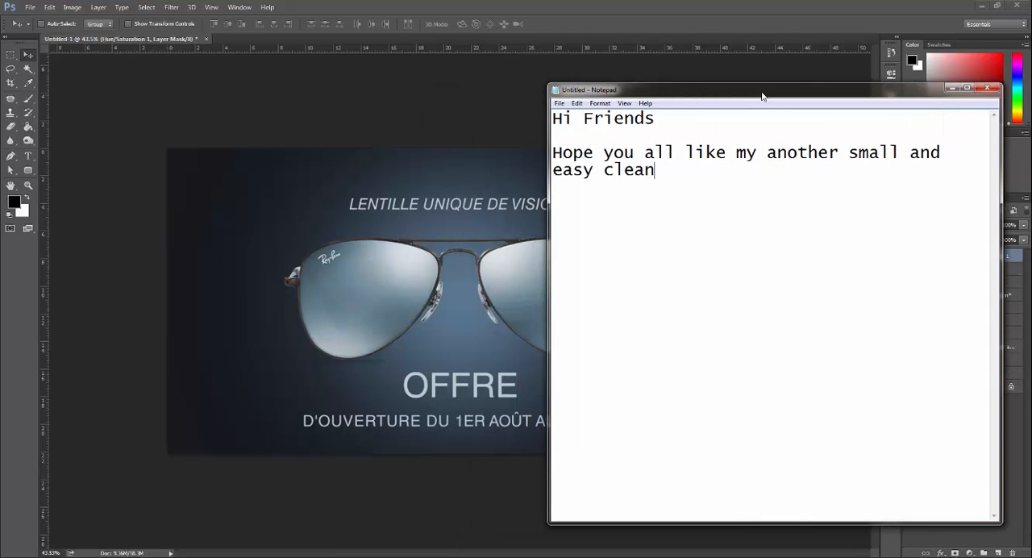